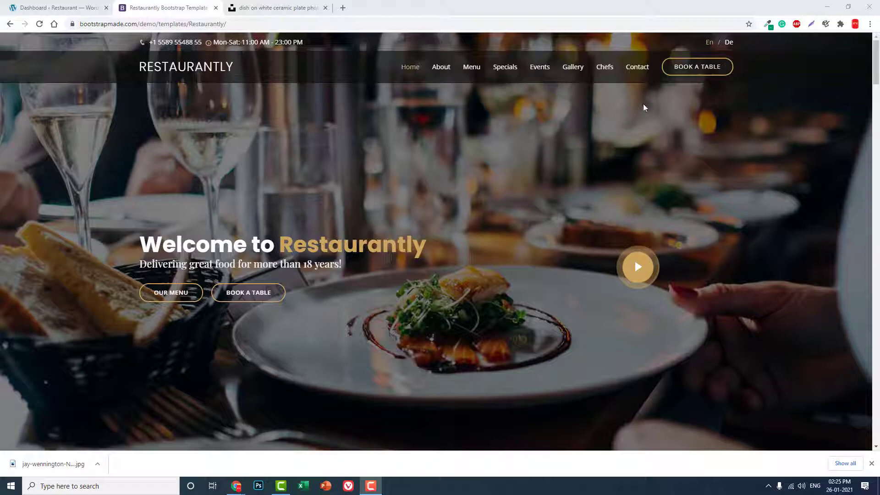
pyautogui.click(442, 70)
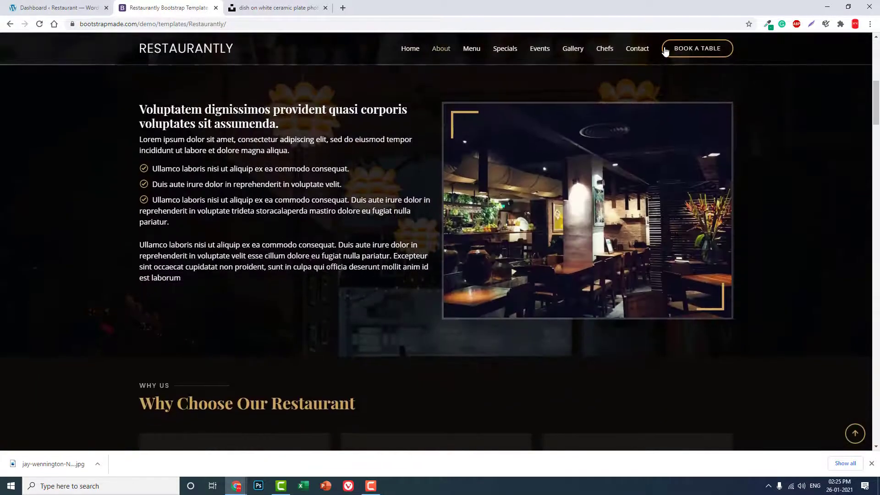
pyautogui.click(666, 50)
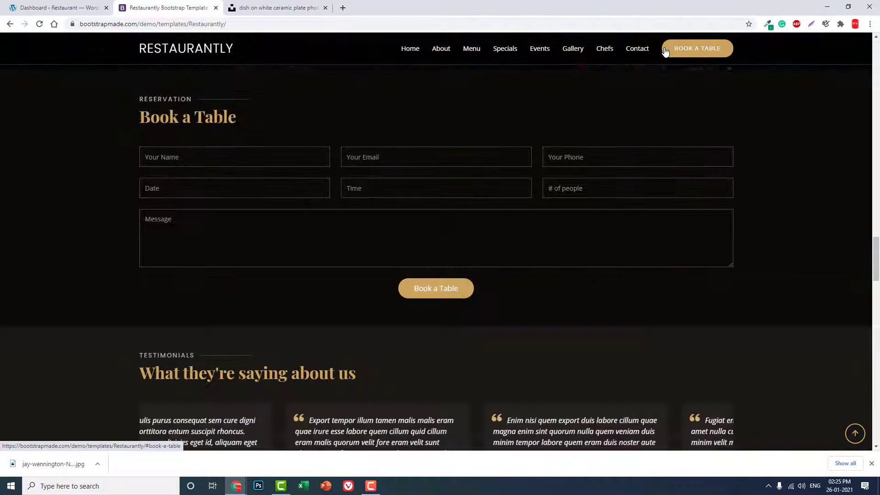
pyautogui.click(635, 49)
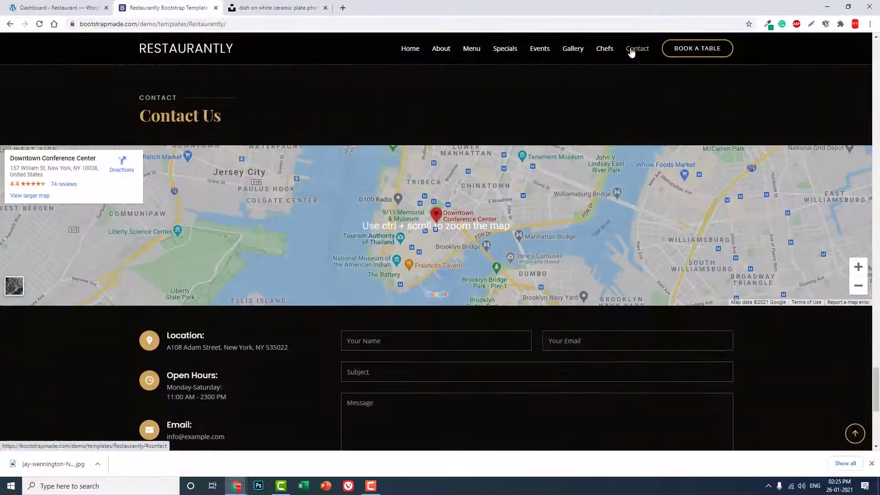
pyautogui.scroll(20, 447, 192)
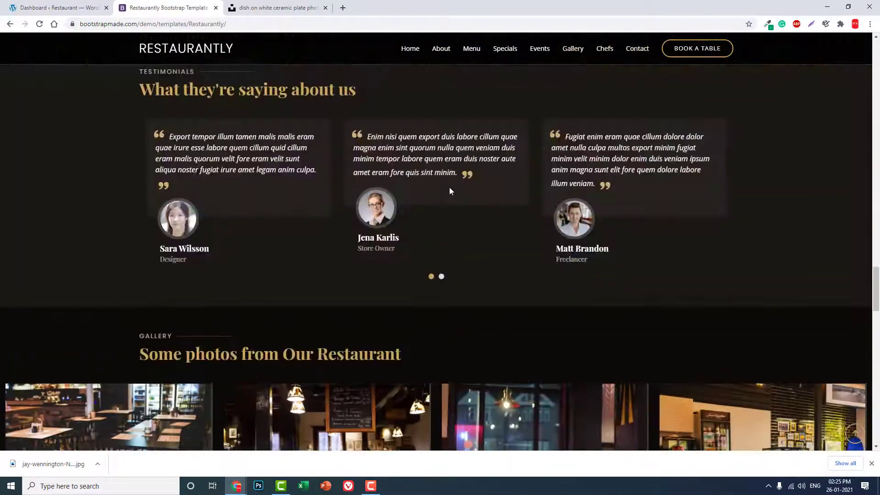
pyautogui.scroll(15, 450, 184)
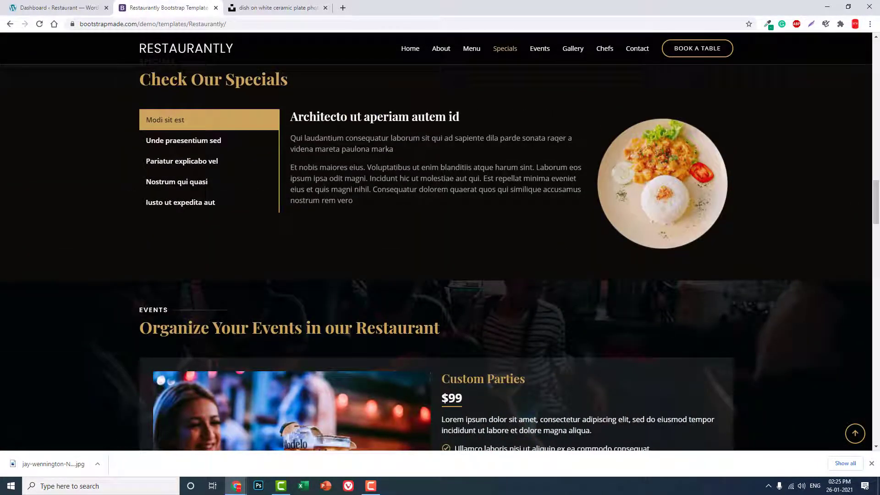
pyautogui.scroll(12, 388, 168)
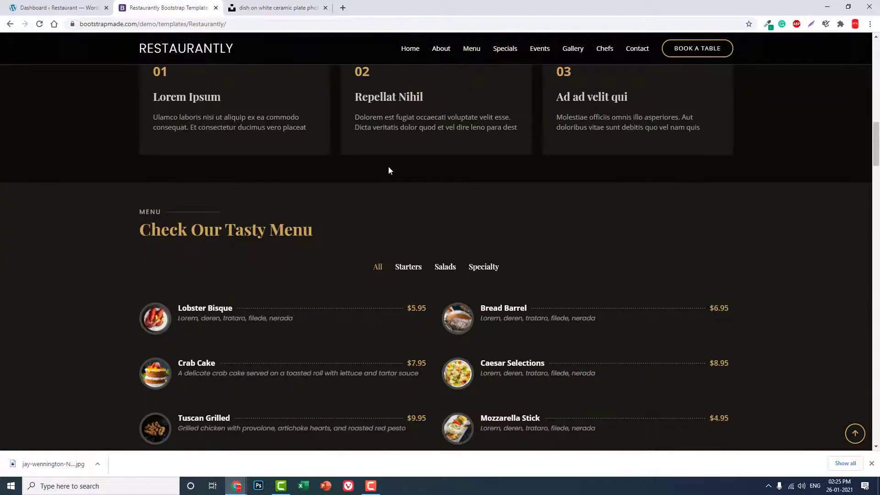
pyautogui.click(408, 268)
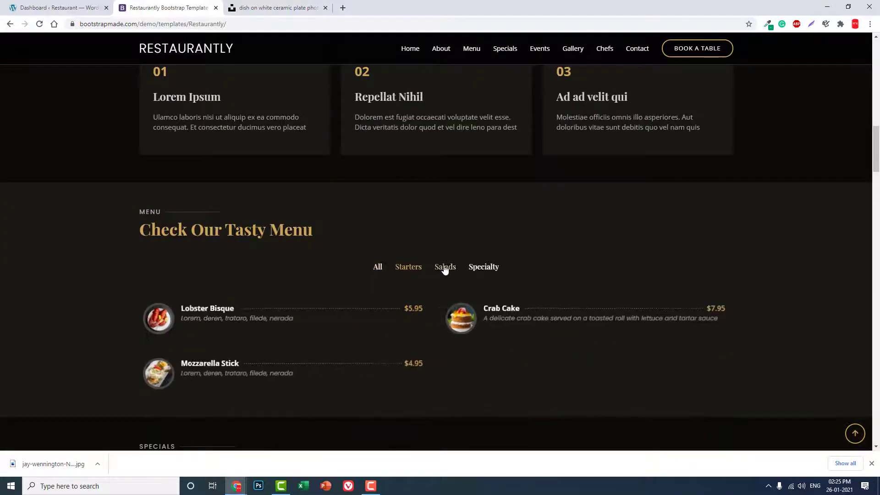
pyautogui.click(445, 268)
pyautogui.click(496, 268)
pyautogui.scroll(-6, 496, 270)
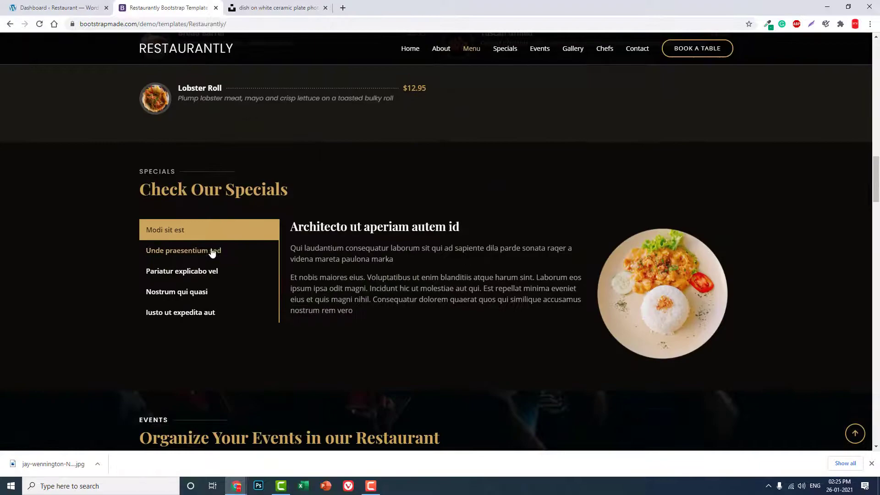
pyautogui.click(211, 252)
pyautogui.click(205, 271)
pyautogui.click(194, 292)
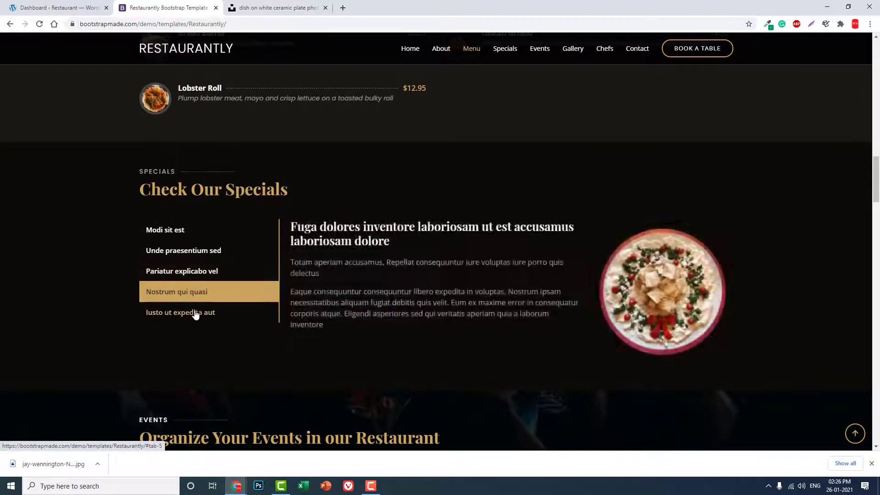
pyautogui.click(194, 312)
pyautogui.scroll(-12, 217, 299)
pyautogui.scroll(4, 368, 282)
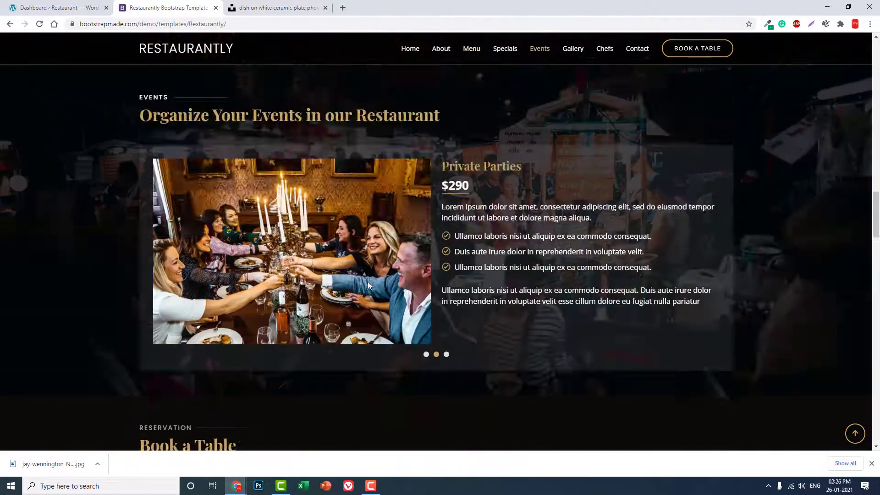
pyautogui.scroll(-1, 459, 261)
pyautogui.scroll(-3, 458, 260)
pyautogui.scroll(13, 458, 260)
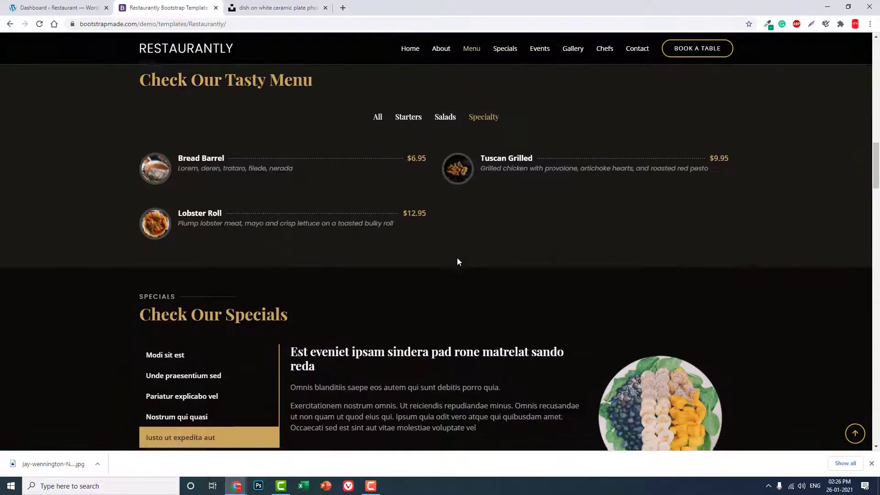
pyautogui.scroll(-3, 458, 260)
pyautogui.click(208, 250)
pyautogui.click(186, 231)
pyautogui.scroll(5, 187, 234)
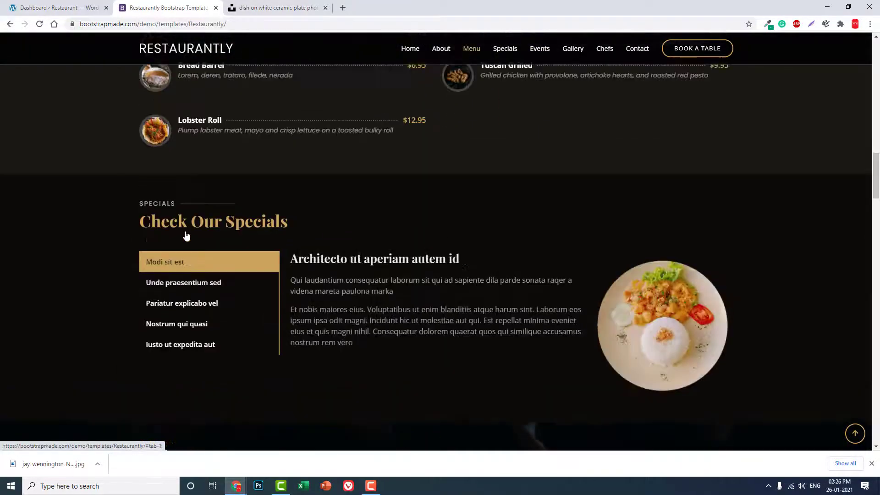
pyautogui.scroll(-2, 187, 232)
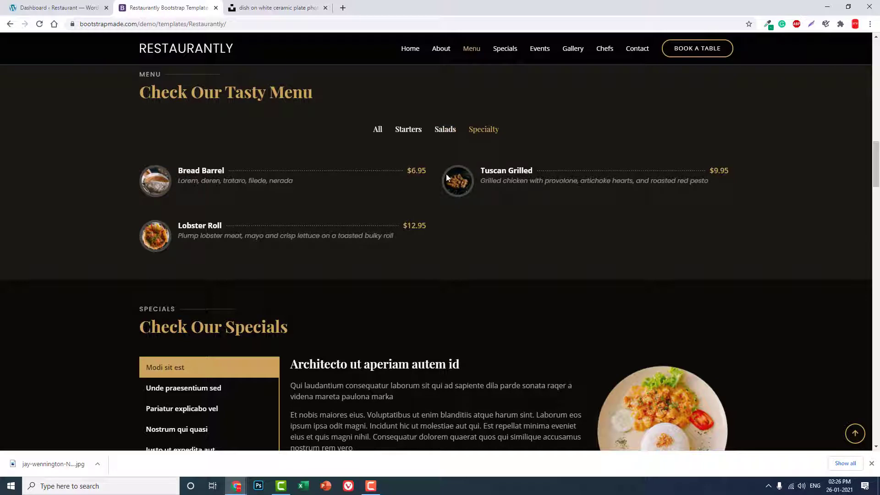
pyautogui.scroll(20, 446, 184)
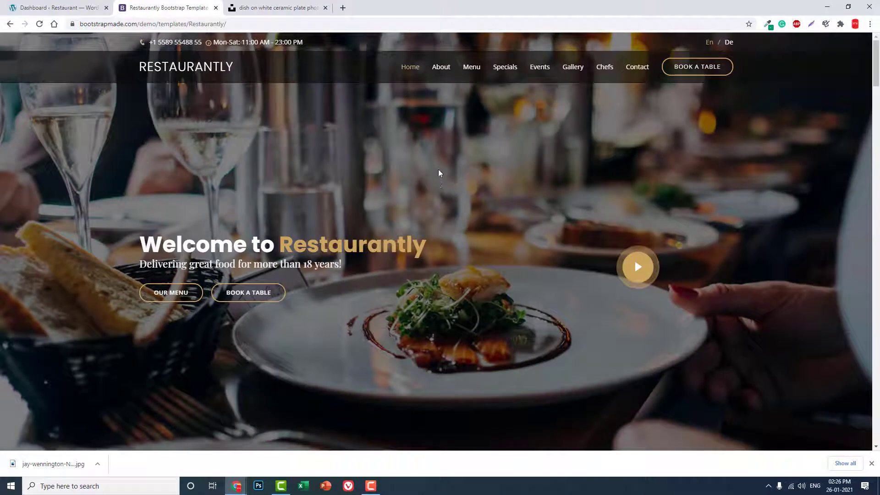
# Look through the Posts, Pages and Plugins lists in the WordPress admin
pyautogui.click(65, 7)
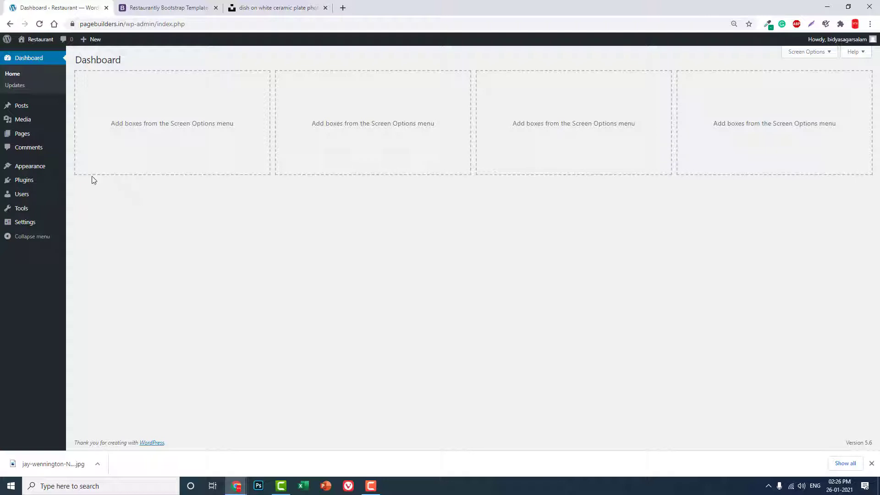
pyautogui.click(29, 110)
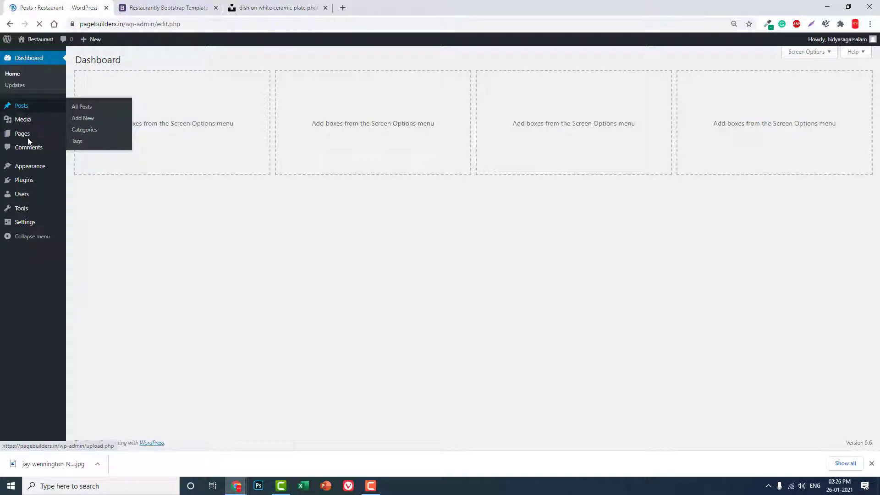
pyautogui.click(31, 157)
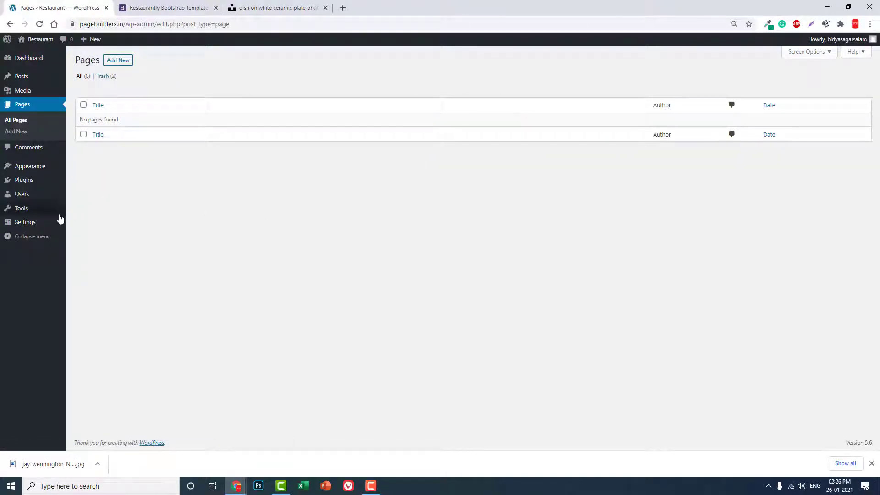
pyautogui.click(46, 186)
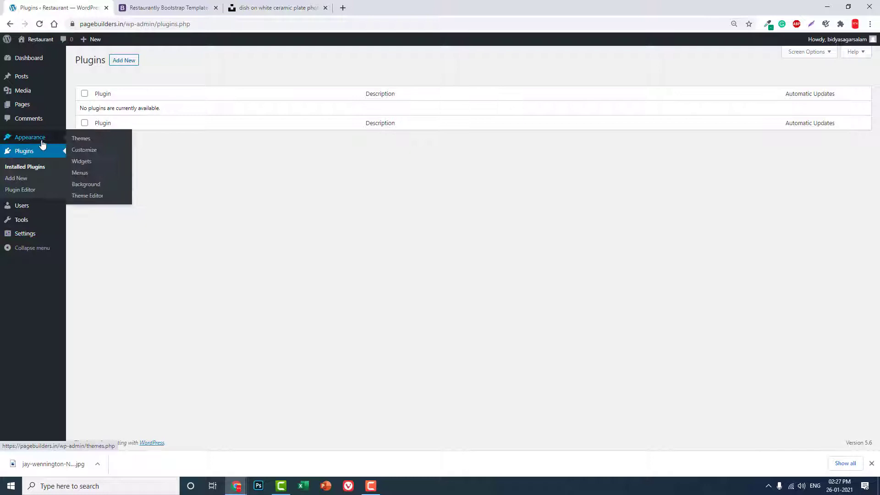
# View the details of the active Twenty Twenty-One theme on the Themes page
pyautogui.click(91, 142)
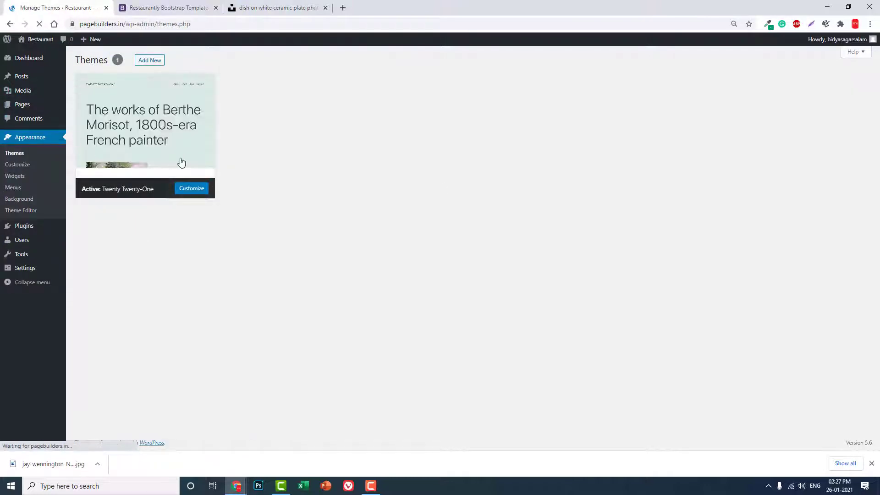
pyautogui.click(137, 147)
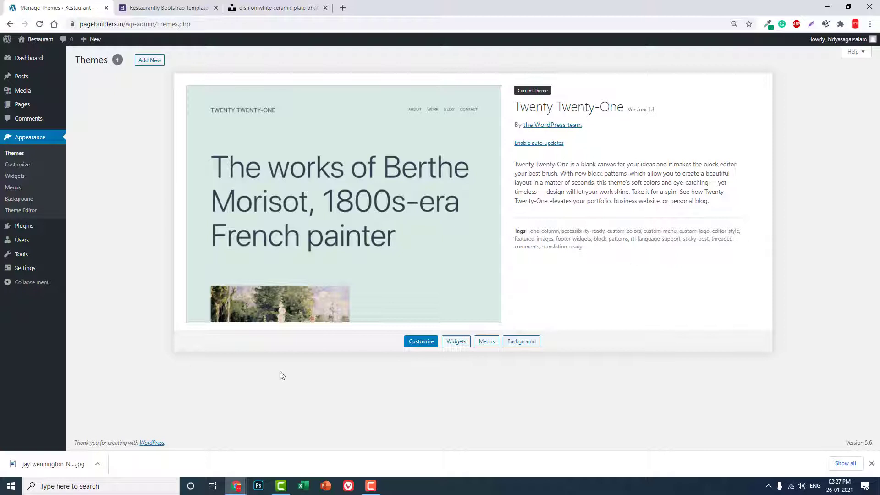
pyautogui.moveTo(19, 233)
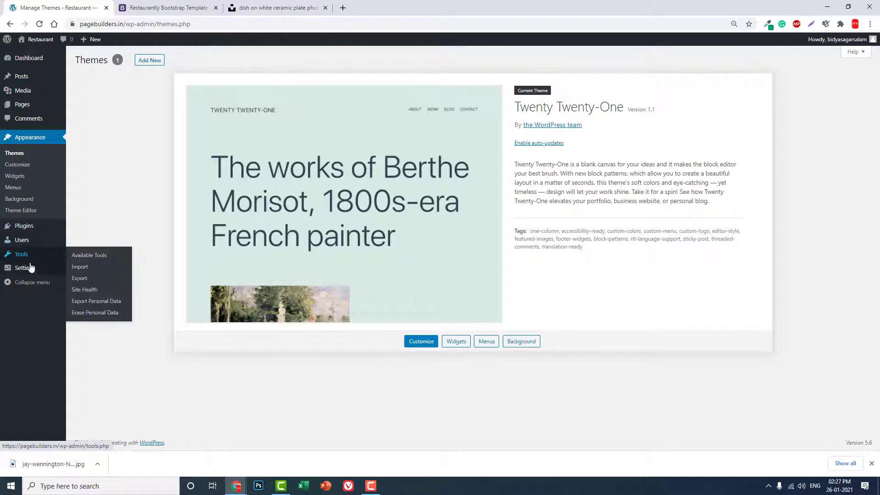
# Save permalinks with the Post name structure, then return to the empty Plugins list
pyautogui.moveTo(27, 268)
pyautogui.click(84, 328)
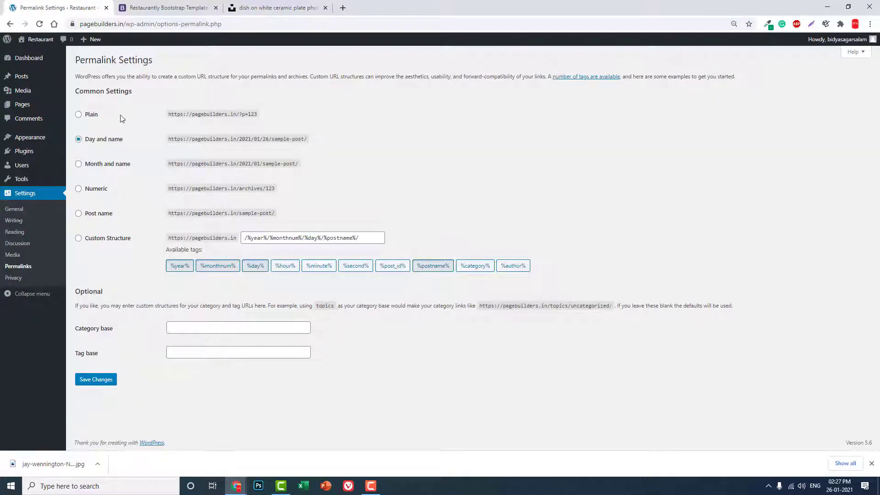
pyautogui.click(96, 215)
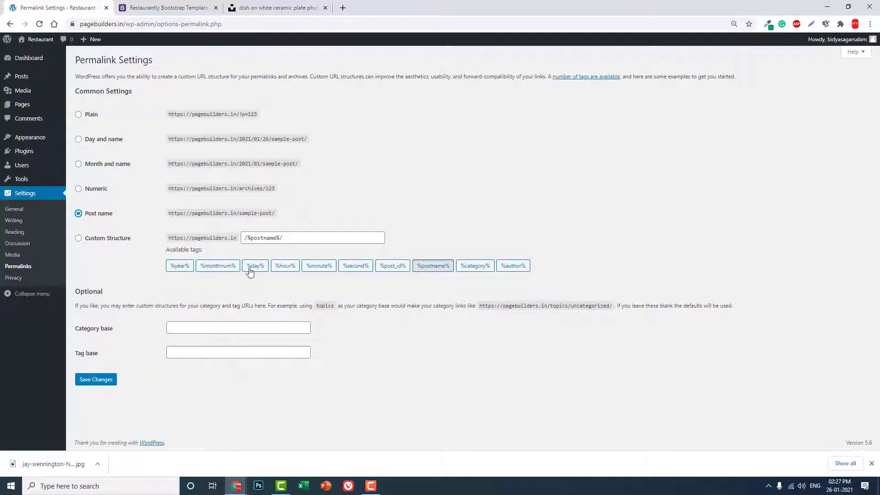
pyautogui.click(97, 381)
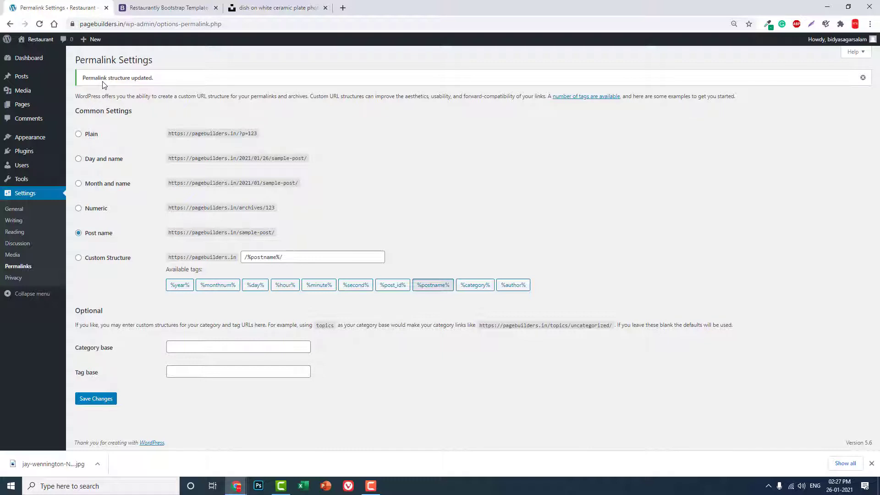
pyautogui.click(24, 155)
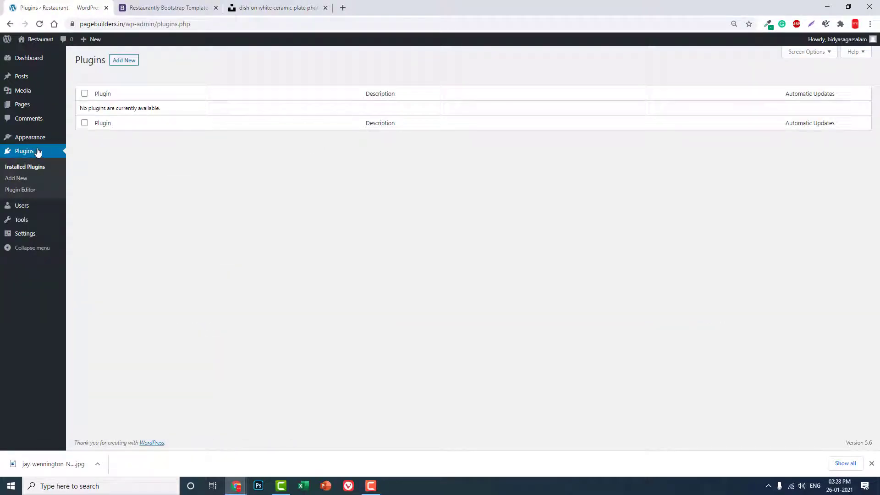
# Search Add Plugins for 'simple ssl' to list Really Simple SSL first
pyautogui.click(123, 65)
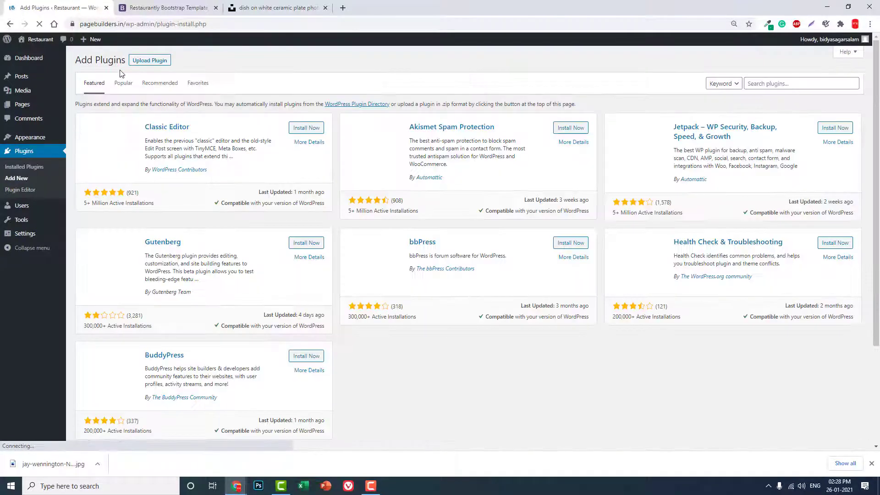
pyautogui.click(759, 86)
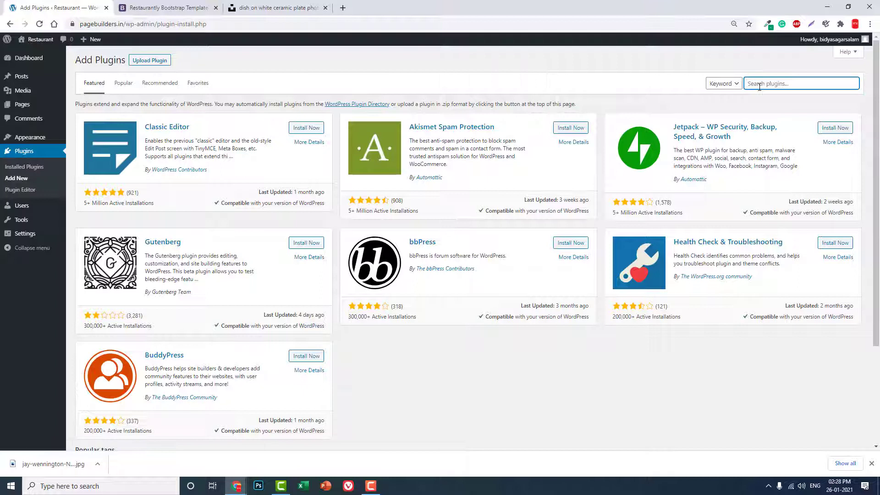
pyautogui.write('simpple')
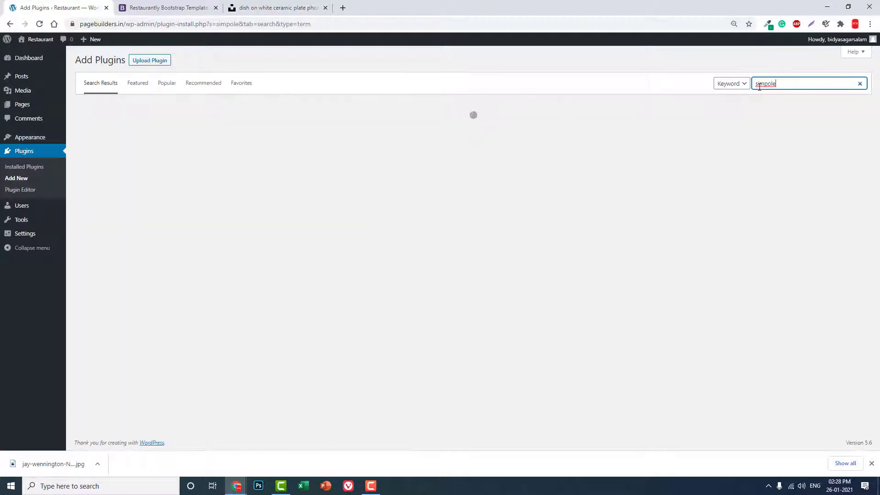
pyautogui.press('BackSpace')
pyautogui.press('BackSpace')
pyautogui.press('BackSpace')
pyautogui.write('le ssl')
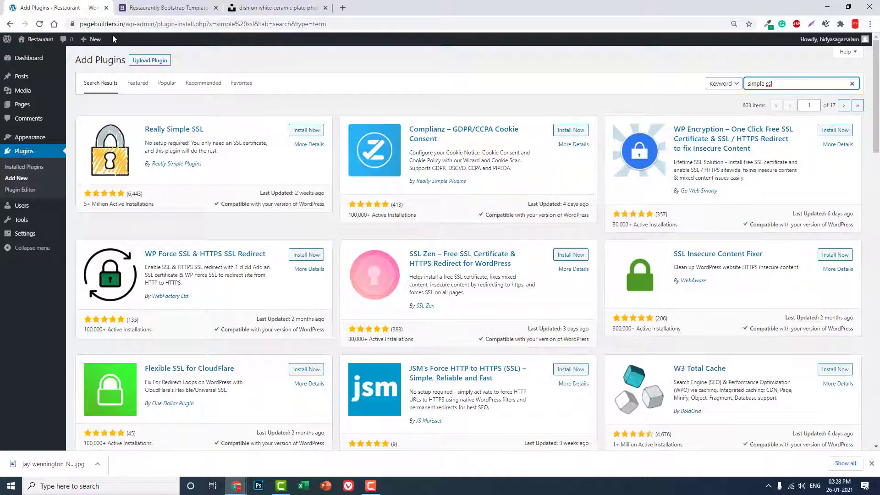
pyautogui.click(72, 23)
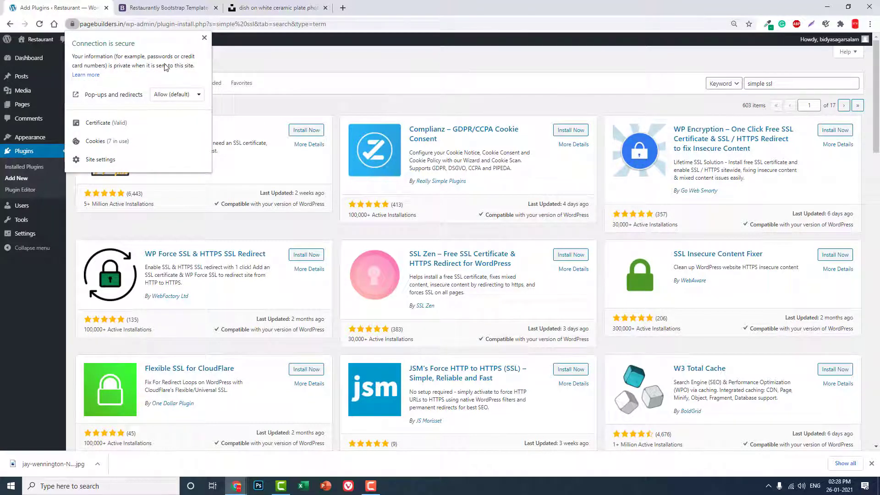
pyautogui.click(204, 38)
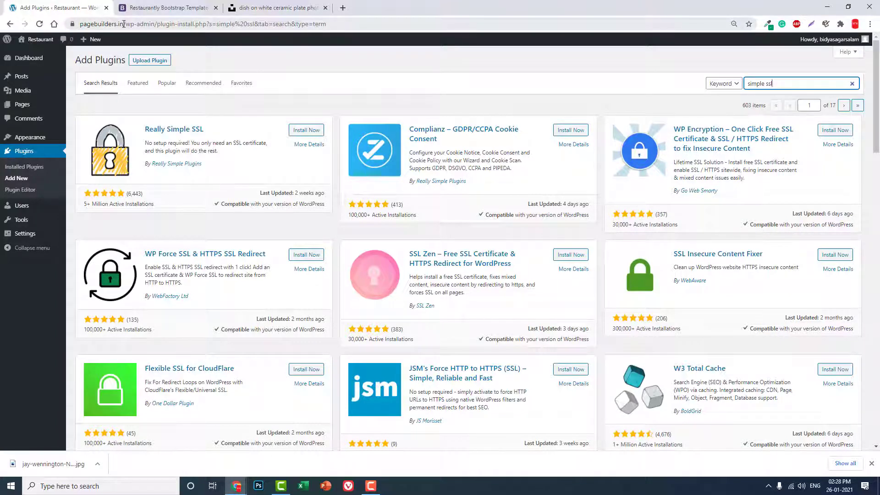
pyautogui.moveTo(124, 24); pyautogui.dragTo(76, 24)
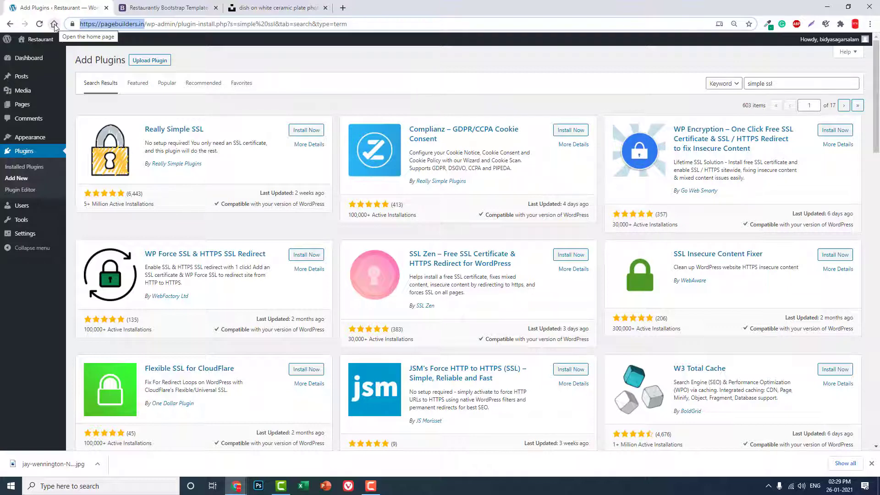
pyautogui.click(205, 142)
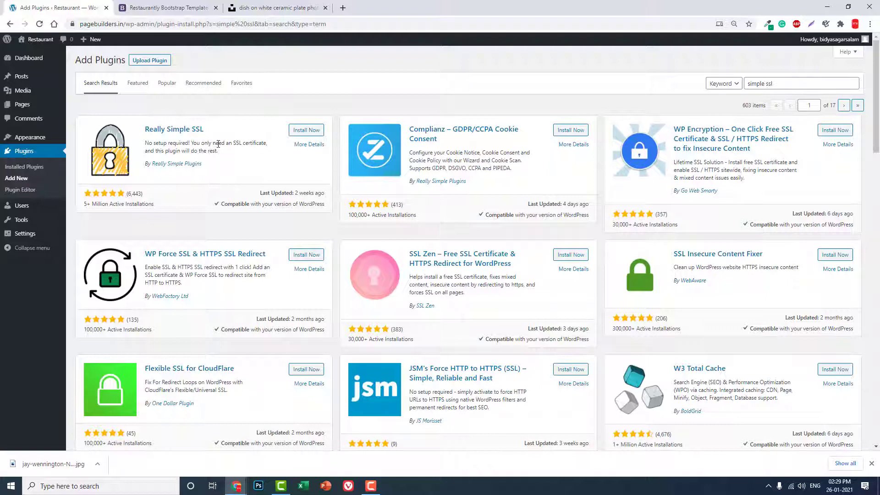
pyautogui.moveTo(218, 144); pyautogui.dragTo(245, 151)
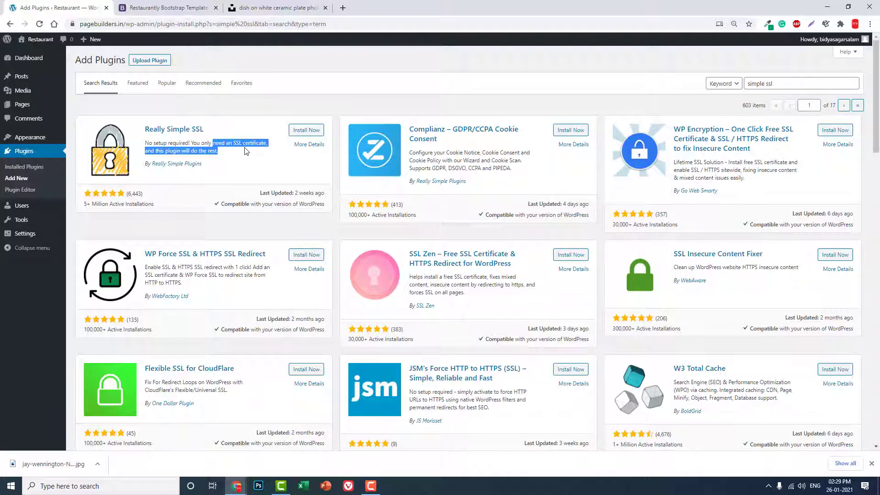
pyautogui.click(219, 137)
pyautogui.moveTo(209, 145); pyautogui.dragTo(222, 153)
pyautogui.click(275, 137)
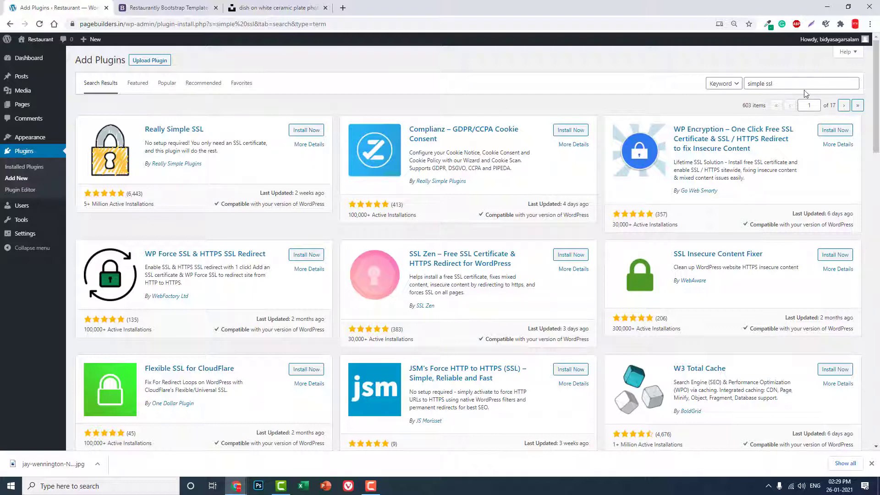
pyautogui.moveTo(806, 83); pyautogui.dragTo(456, 86)
# Search plugins for 'elementor' and install Elementor Website Builder
pyautogui.write('elementor')
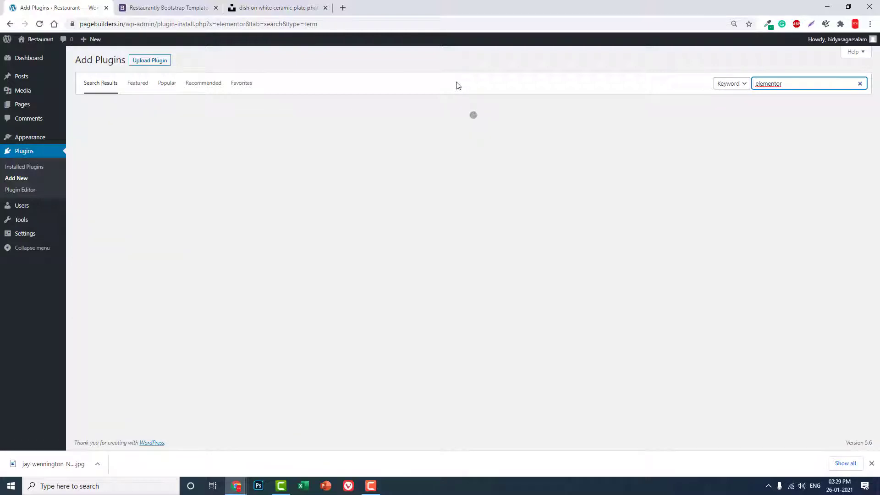
pyautogui.click(193, 8)
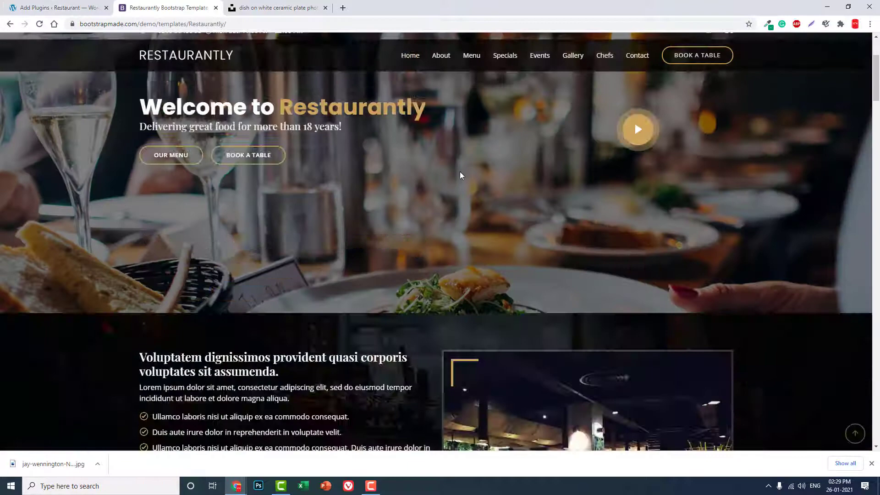
pyautogui.scroll(-2, 460, 175)
pyautogui.scroll(5, 461, 176)
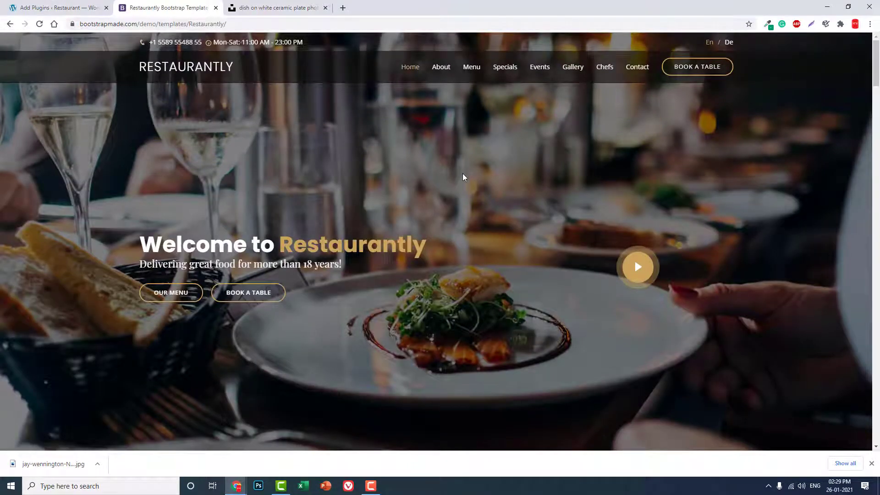
pyautogui.click(79, 7)
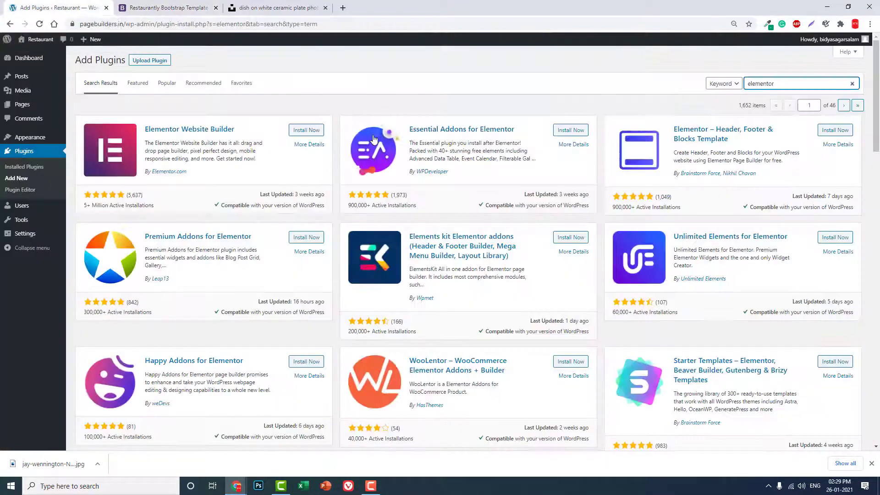
pyautogui.click(308, 131)
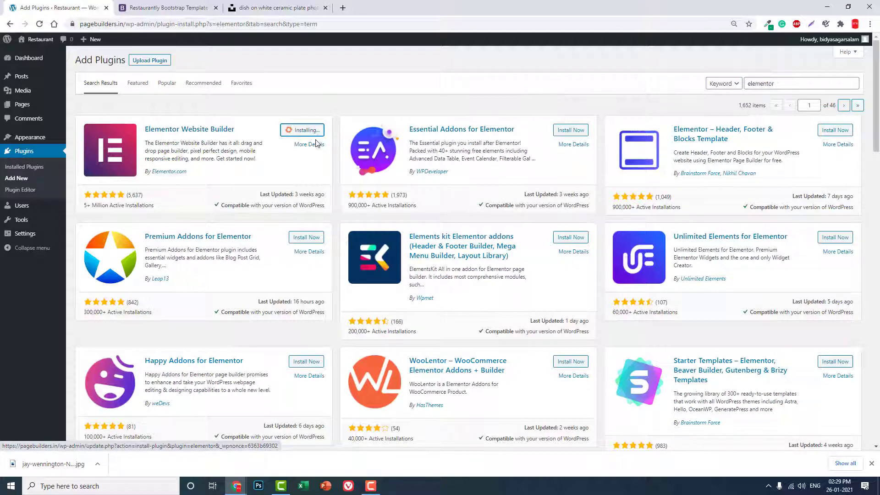
# Install Elementor – Header, Footer & Blocks Template and the MetForm Elementor Addon
pyautogui.click(829, 133)
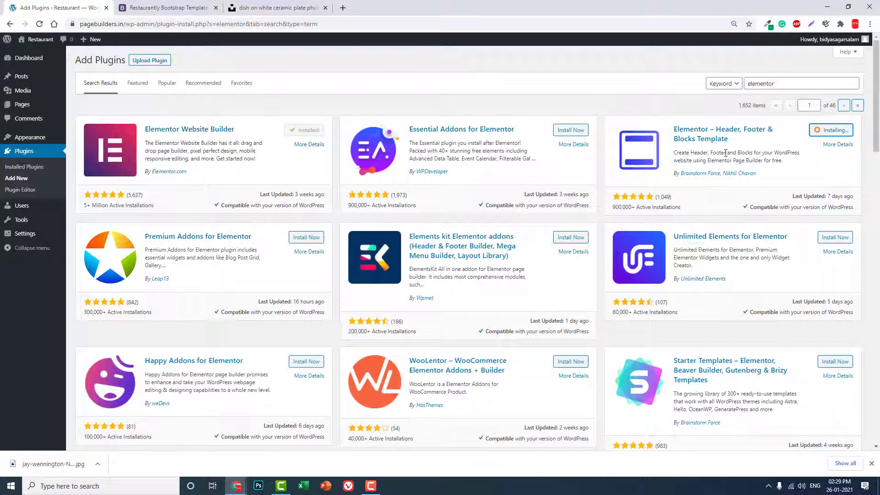
pyautogui.scroll(-2, 665, 148)
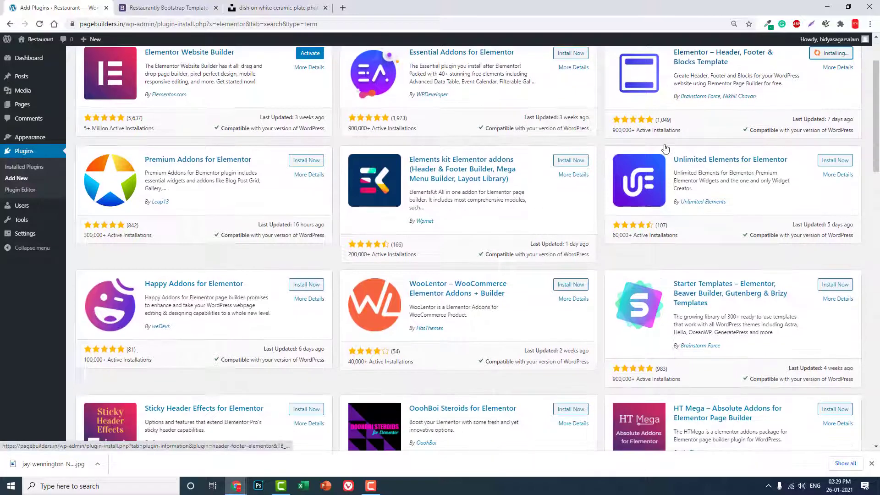
pyautogui.scroll(-3, 665, 148)
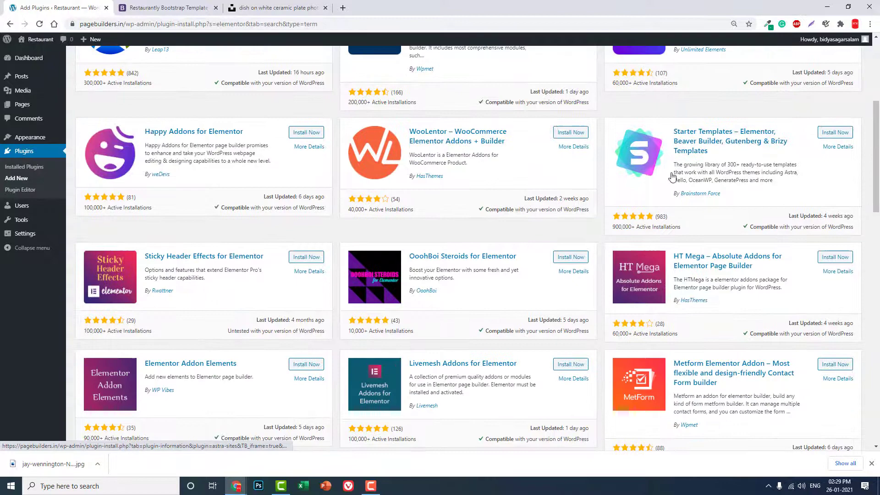
pyautogui.click(835, 364)
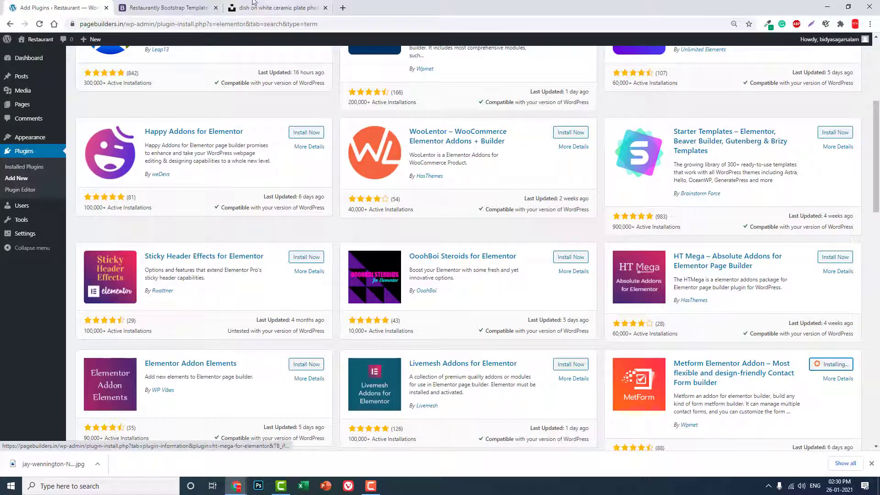
# Check the demo's Book a Table form, then scroll through the 'elementor' plugin results
pyautogui.click(181, 7)
pyautogui.click(694, 68)
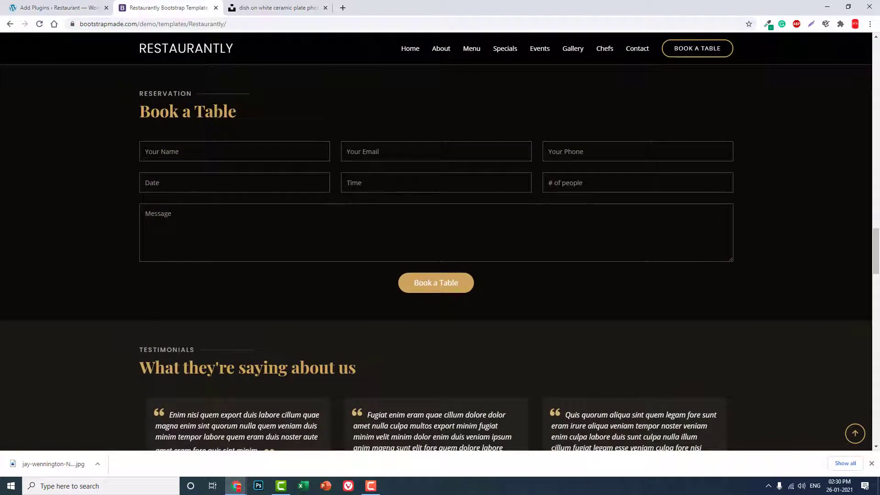
pyautogui.click(69, 7)
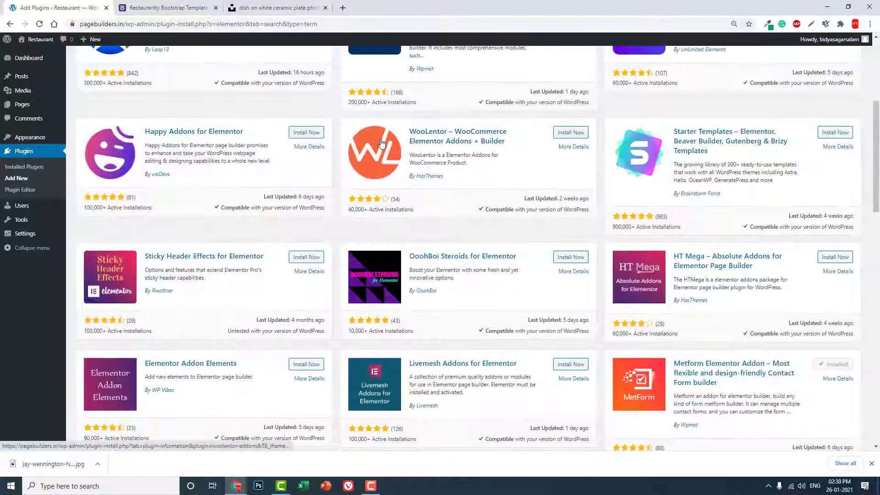
pyautogui.scroll(-5, 381, 142)
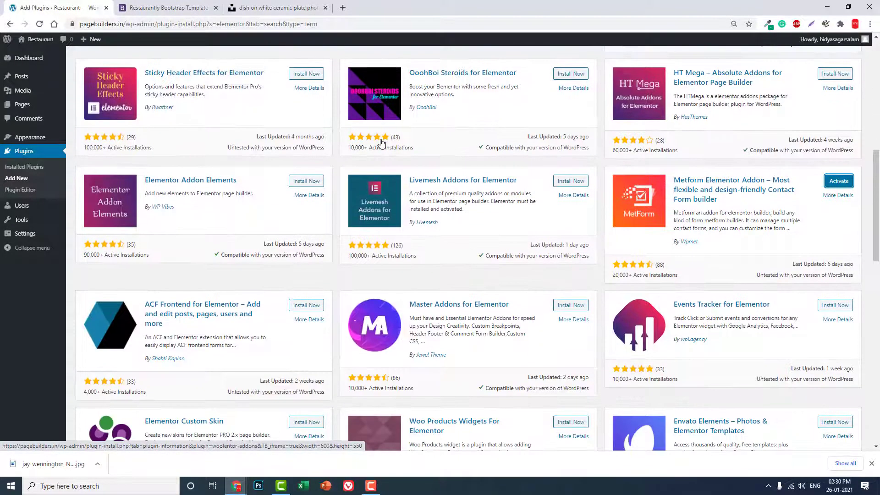
pyautogui.scroll(-2, 381, 142)
pyautogui.scroll(-5, 382, 139)
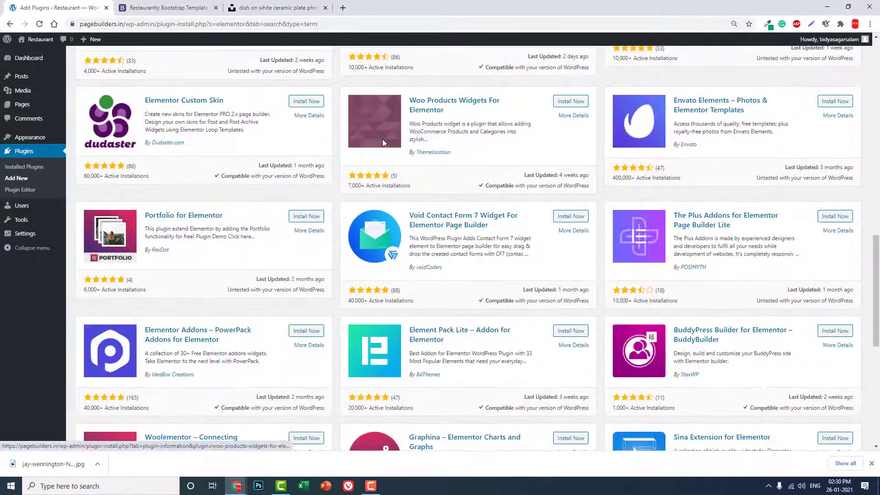
pyautogui.scroll(-3, 383, 139)
pyautogui.scroll(-3, 385, 144)
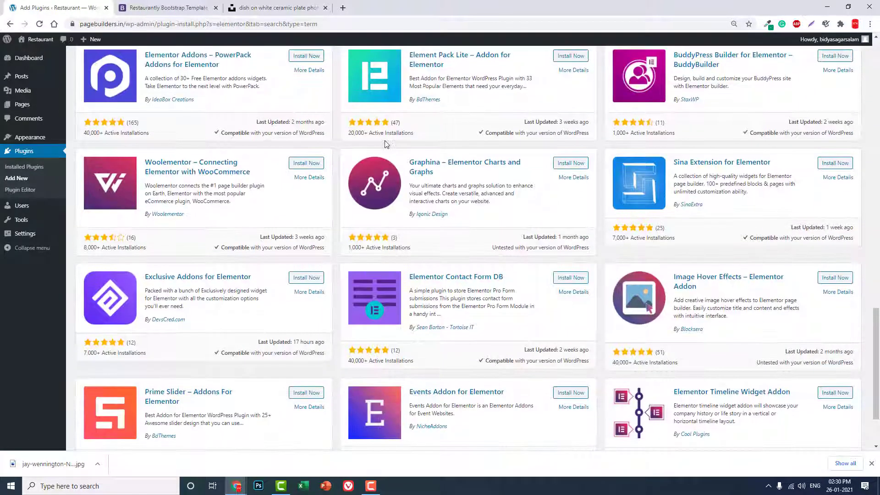
pyautogui.scroll(-2, 385, 144)
pyautogui.scroll(5, 488, 183)
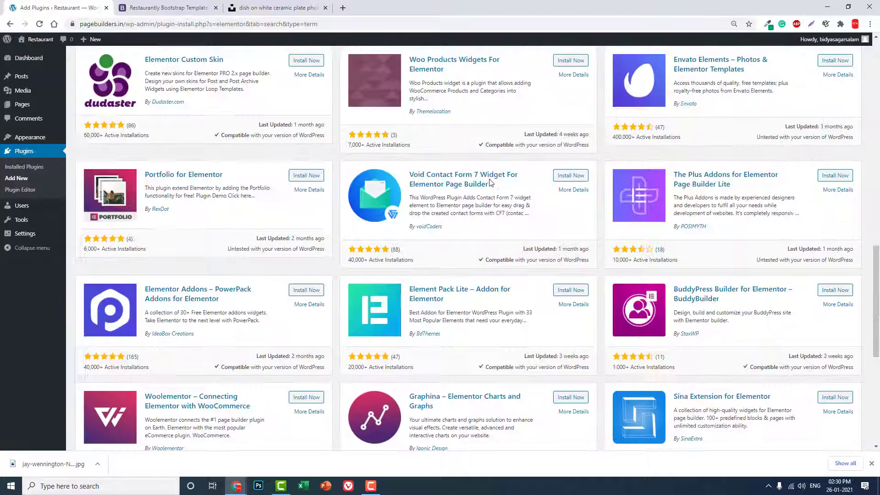
pyautogui.scroll(10, 490, 182)
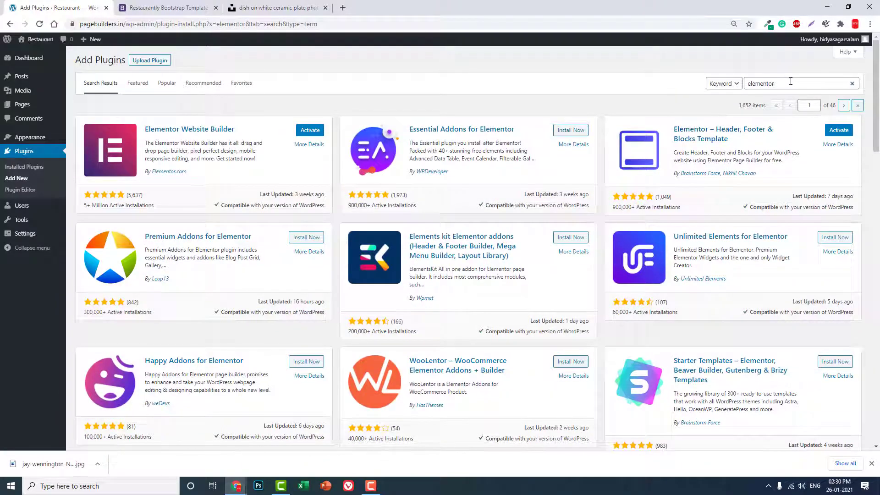
# Search 'elementor unlimited' and install Unlimited Elements for Elementor
pyautogui.doubleClick(791, 82)
pyautogui.click(791, 89)
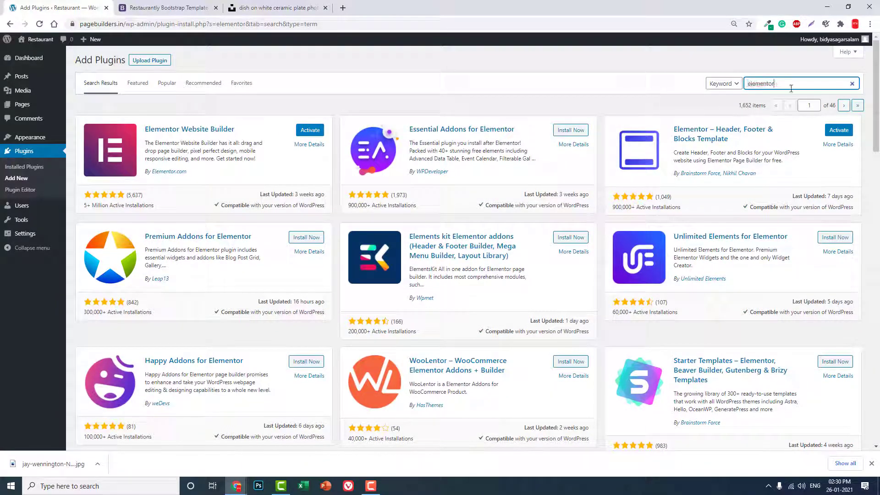
pyautogui.write('un')
pyautogui.write('un')
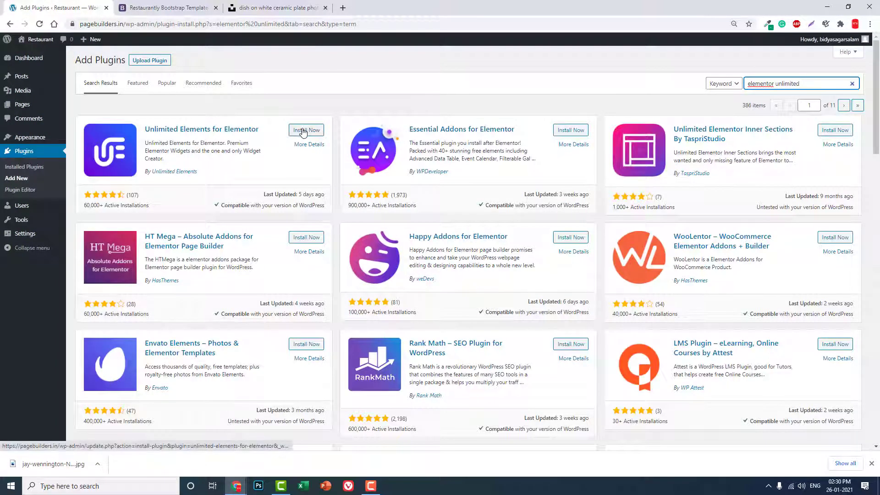
pyautogui.click(303, 131)
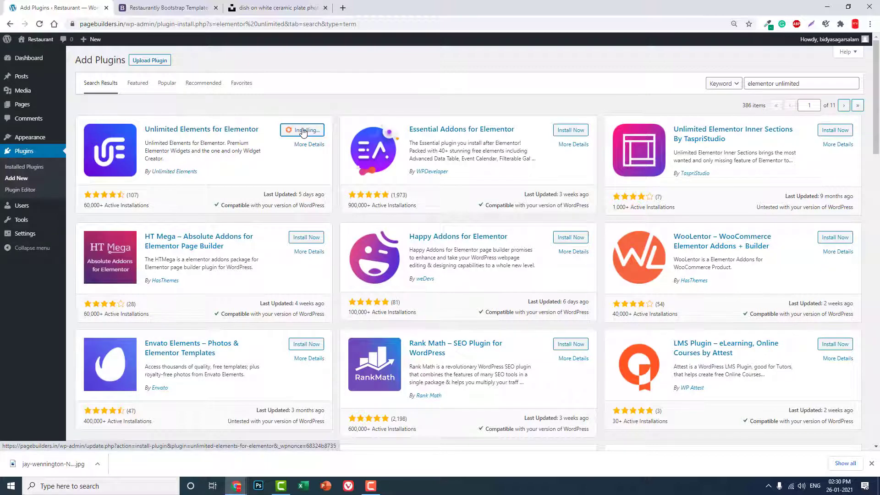
# Scroll through the Restaurantly demo page for reference
pyautogui.click(186, 8)
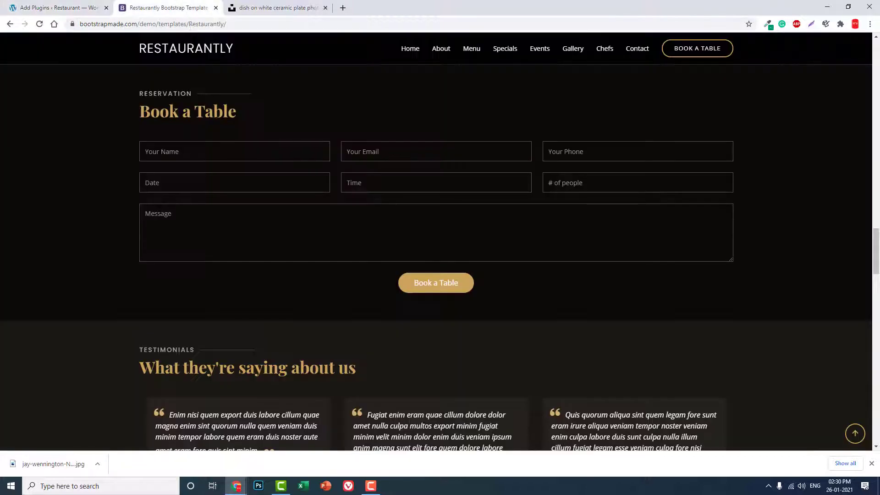
pyautogui.scroll(-5, 317, 188)
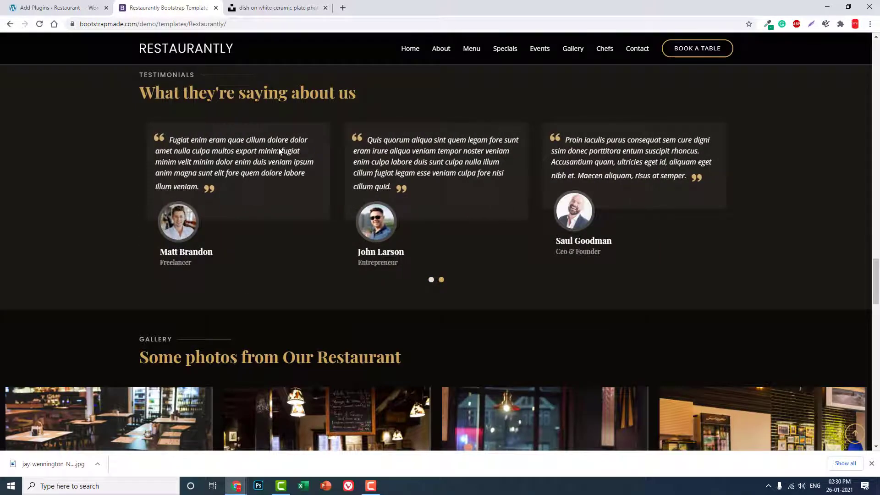
pyautogui.scroll(20, 279, 151)
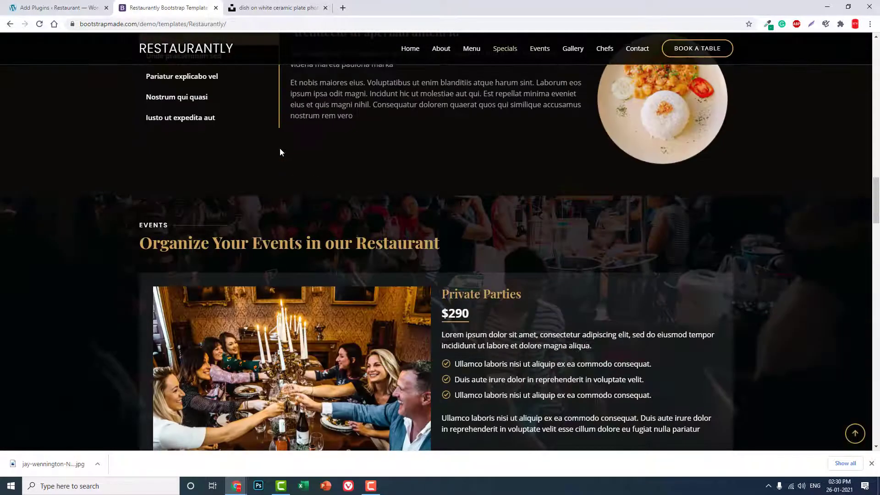
pyautogui.scroll(1, 281, 151)
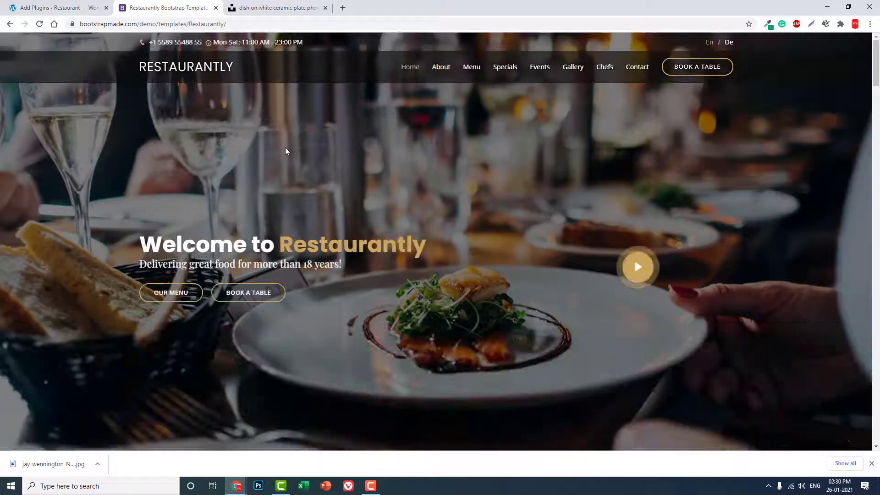
pyautogui.scroll(-5, 739, 346)
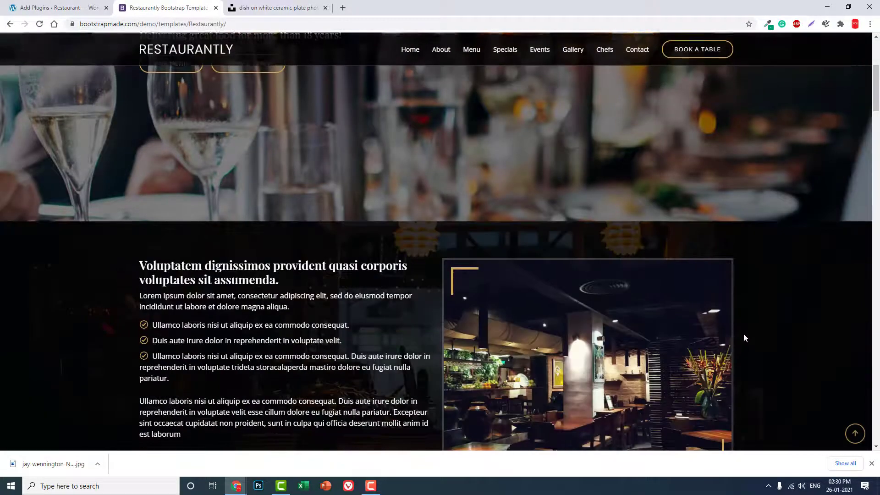
pyautogui.scroll(-5, 744, 333)
# Activate Unlimited Elements for Elementor and skip its Freemius data-sharing opt-in
pyautogui.click(55, 8)
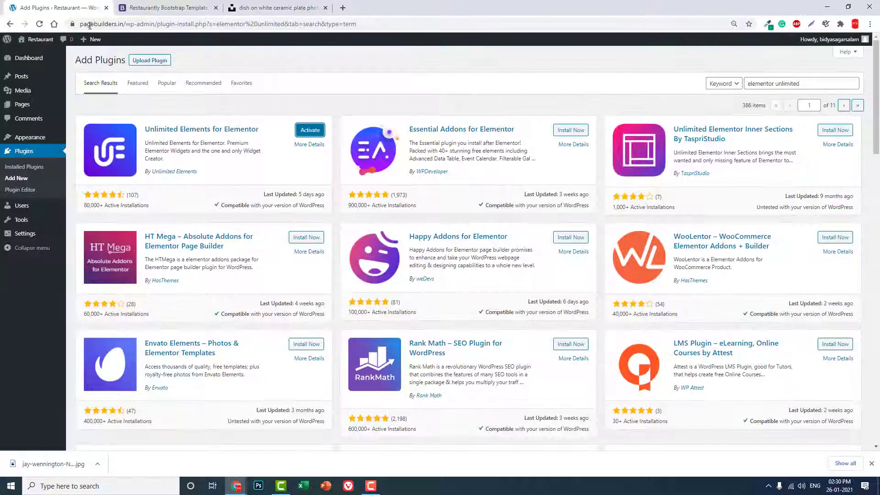
pyautogui.click(310, 134)
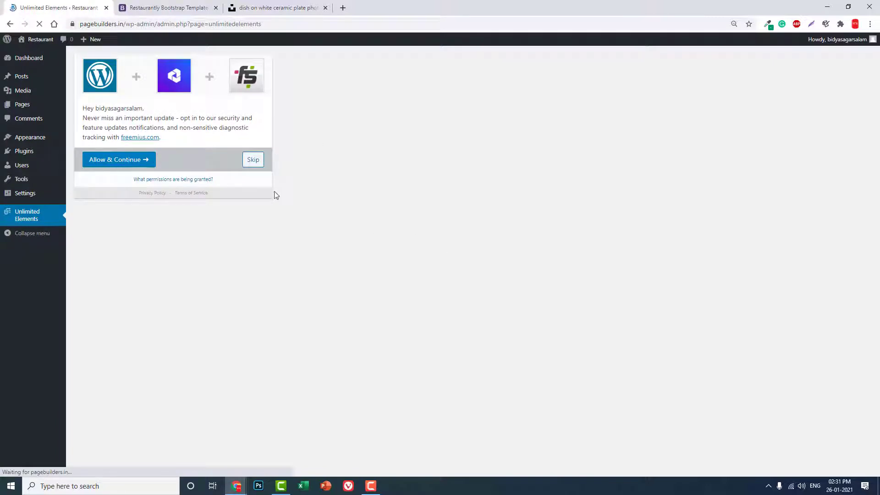
pyautogui.click(252, 160)
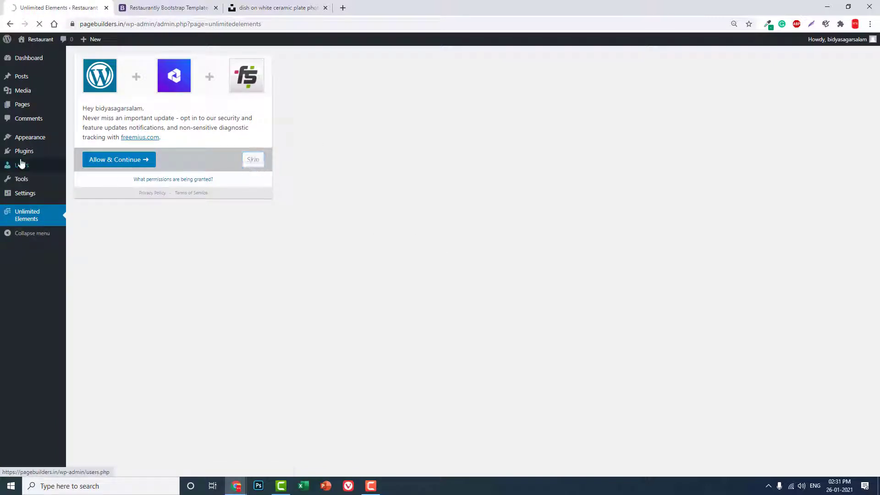
# Scroll the Restaurantly demo homepage from the hero down to Book a Table and back
pyautogui.click(183, 4)
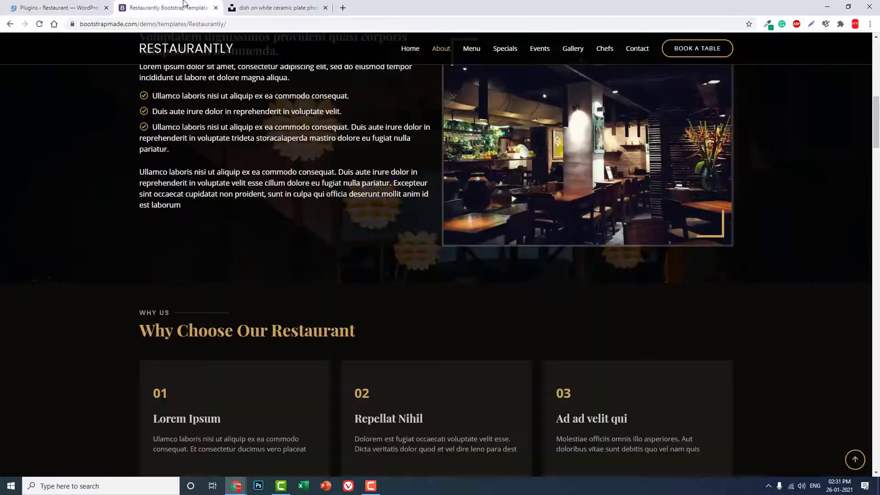
pyautogui.scroll(10, 356, 166)
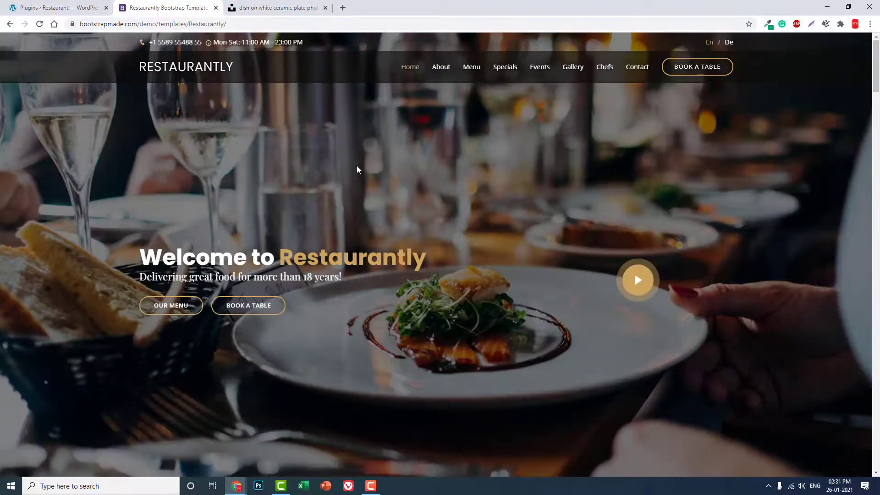
pyautogui.scroll(-3, 358, 169)
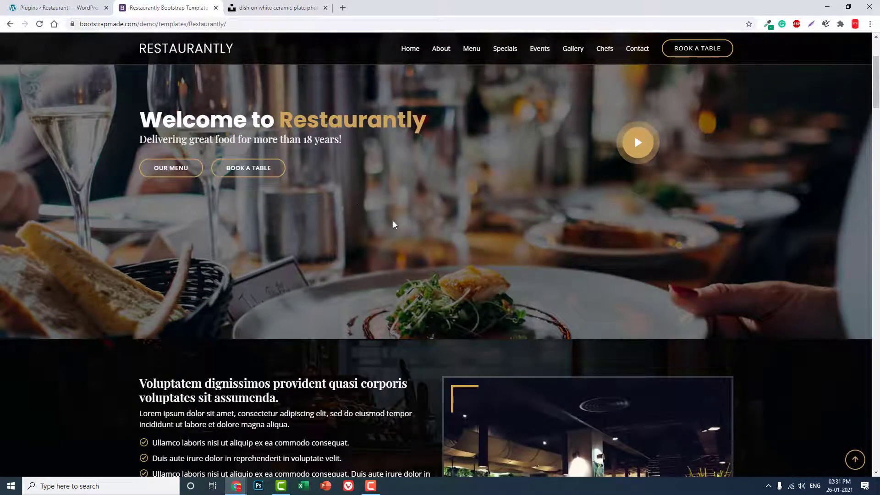
pyautogui.scroll(3, 392, 222)
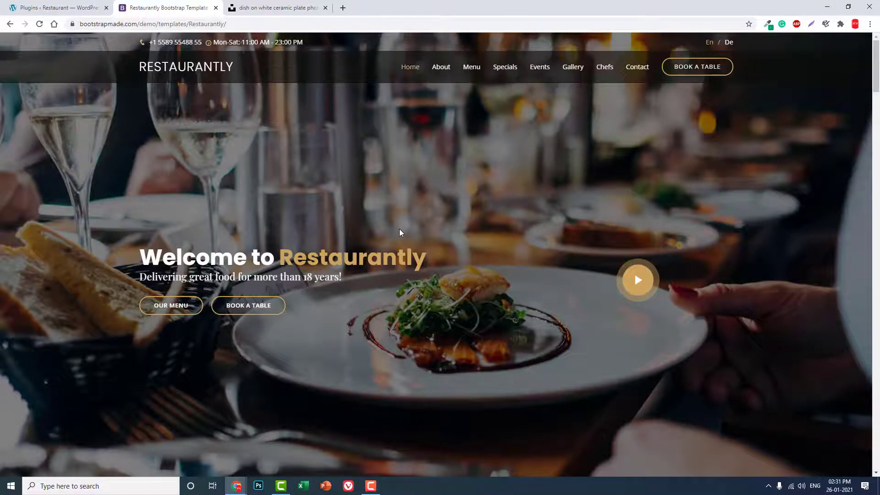
pyautogui.scroll(-2, 399, 232)
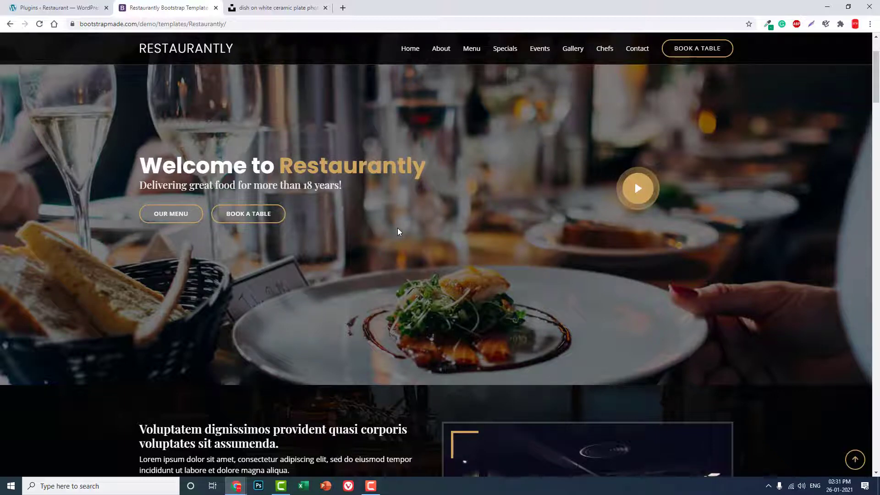
pyautogui.scroll(-4, 472, 236)
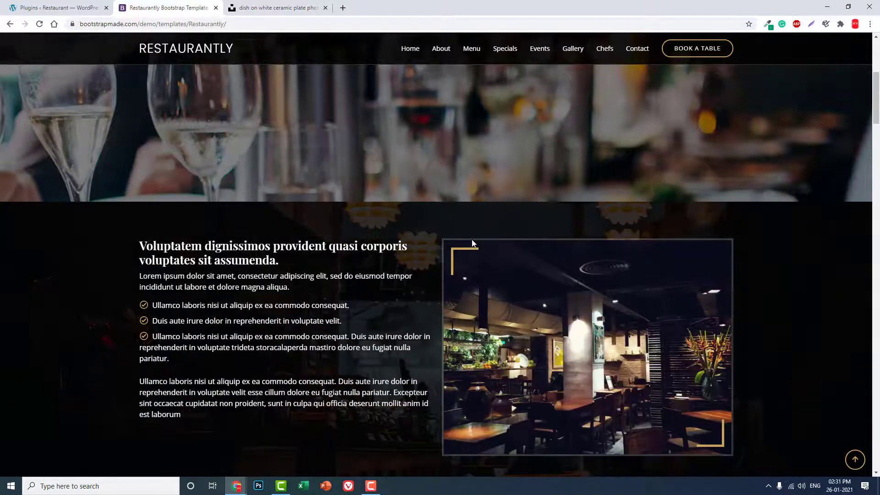
pyautogui.scroll(-5, 472, 243)
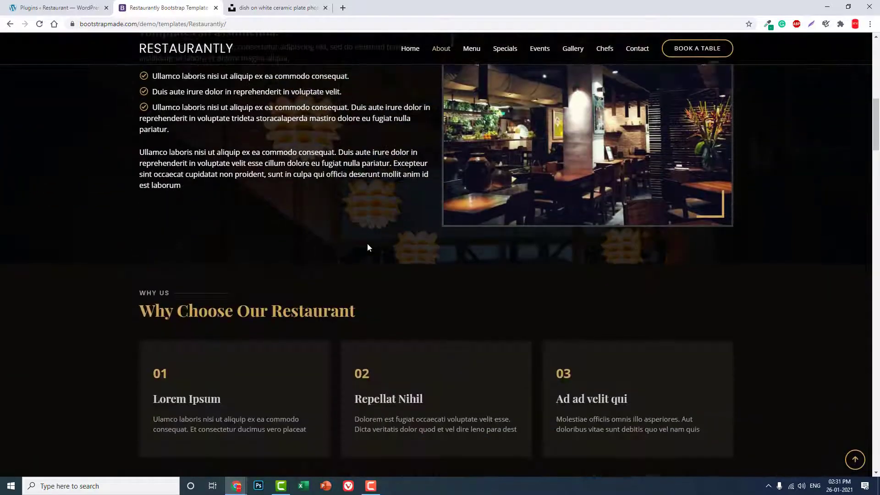
pyautogui.scroll(-15, 367, 237)
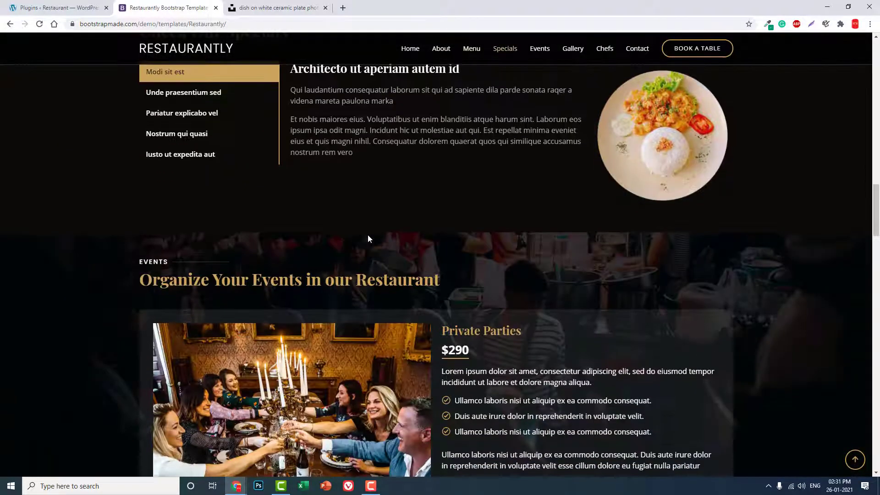
pyautogui.scroll(-6, 368, 236)
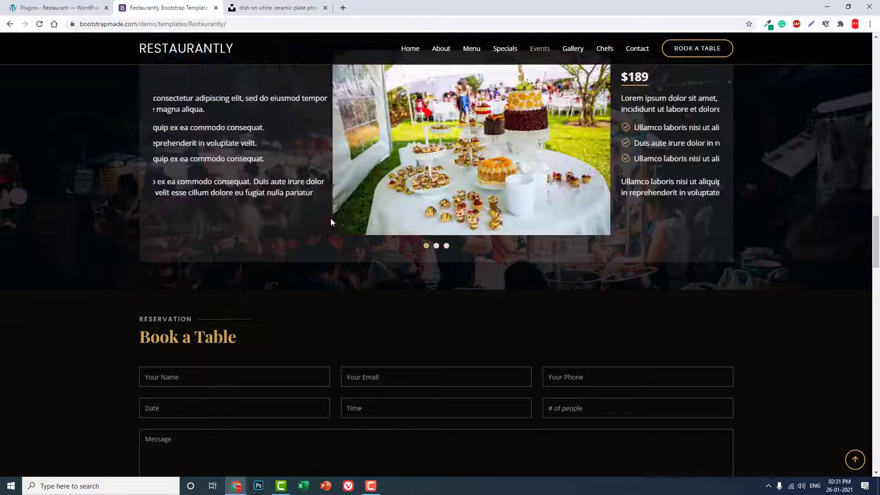
pyautogui.scroll(15, 335, 224)
pyautogui.scroll(20, 338, 242)
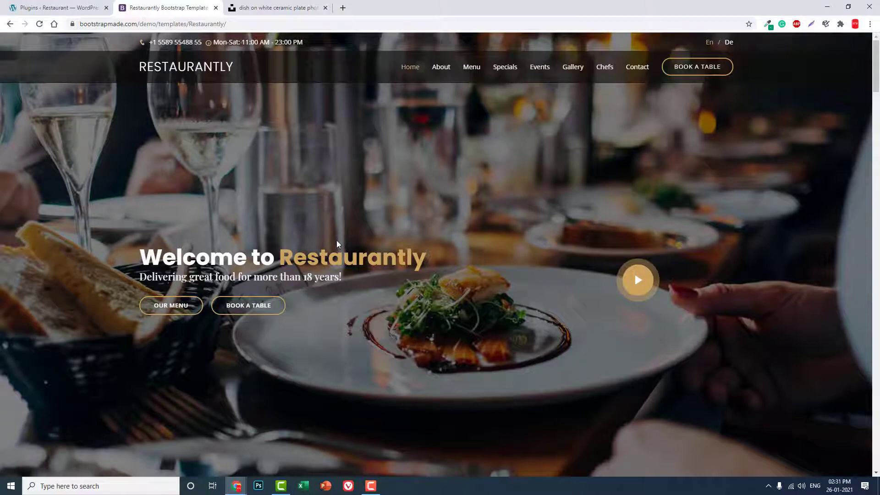
pyautogui.scroll(-4, 364, 177)
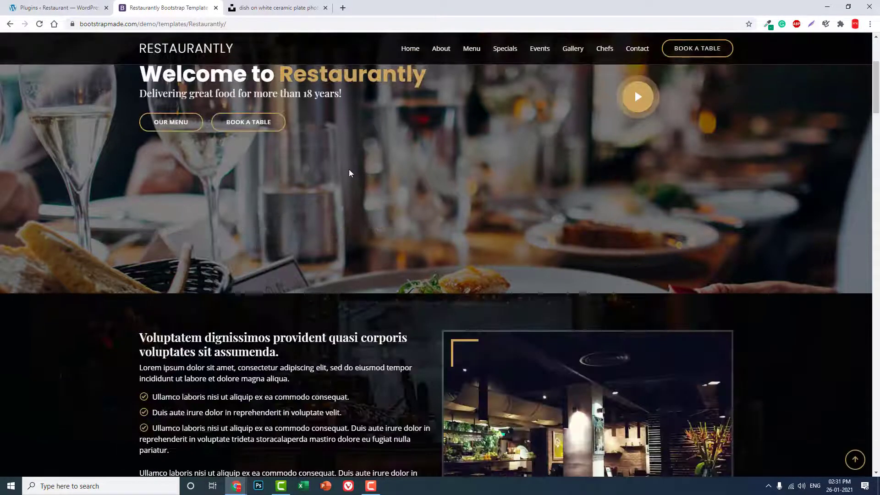
pyautogui.hotkey('ctrl', 'Tab')
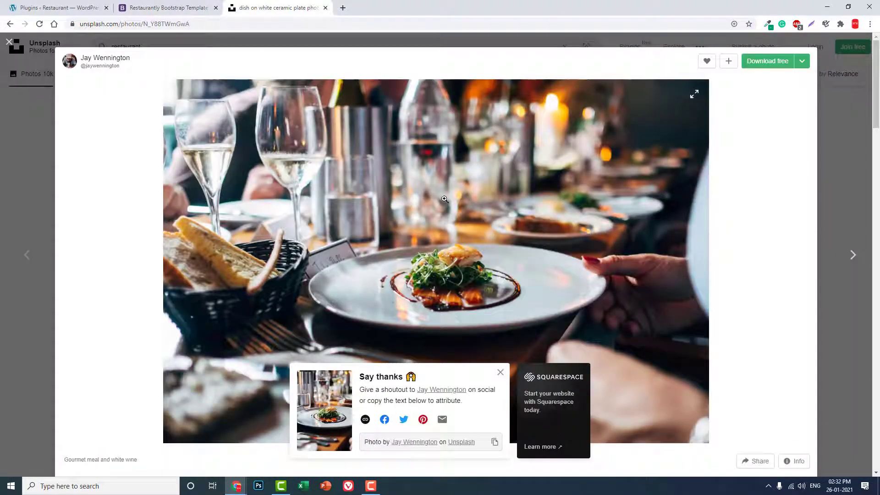
pyautogui.click(160, 8)
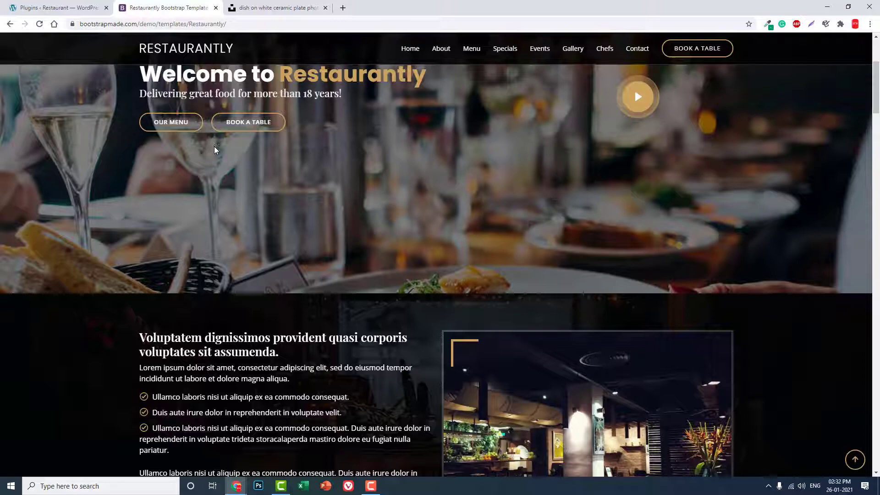
pyautogui.scroll(-2, 215, 149)
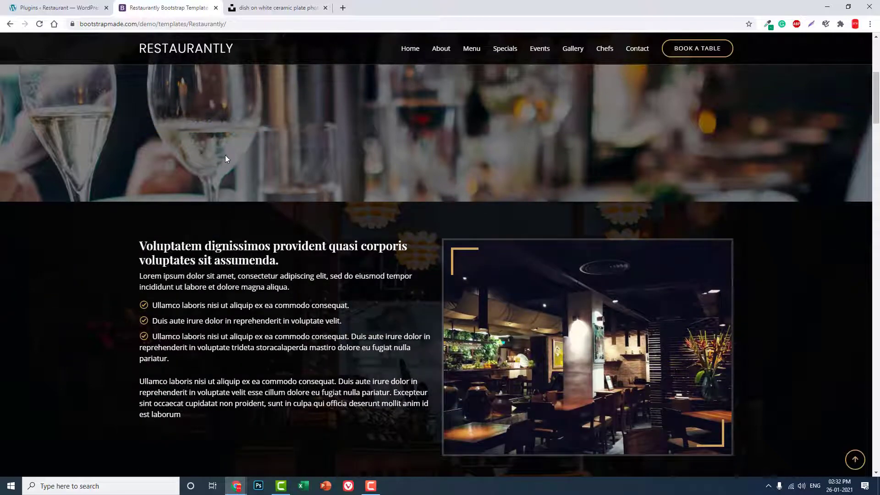
pyautogui.scroll(-10, 225, 156)
# Bulk-activate all four installed plugins from the Plugins list
pyautogui.click(15, 3)
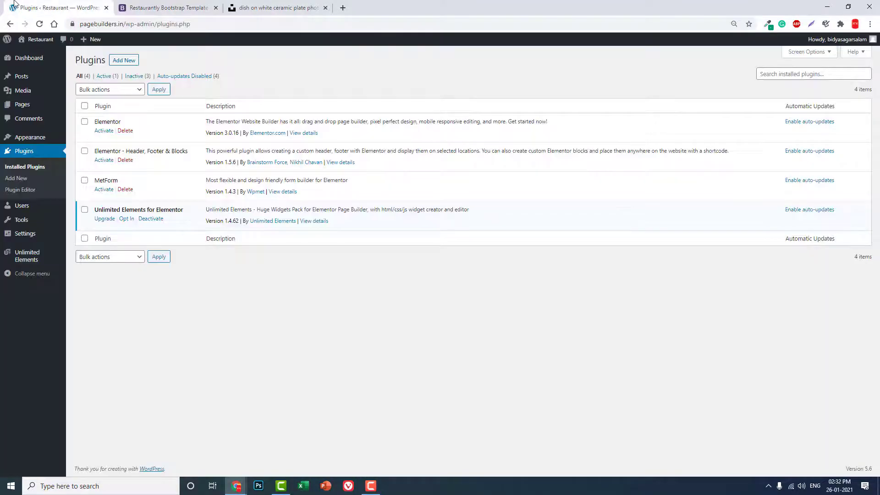
pyautogui.click(84, 107)
pyautogui.click(117, 90)
pyautogui.click(106, 107)
pyautogui.click(159, 90)
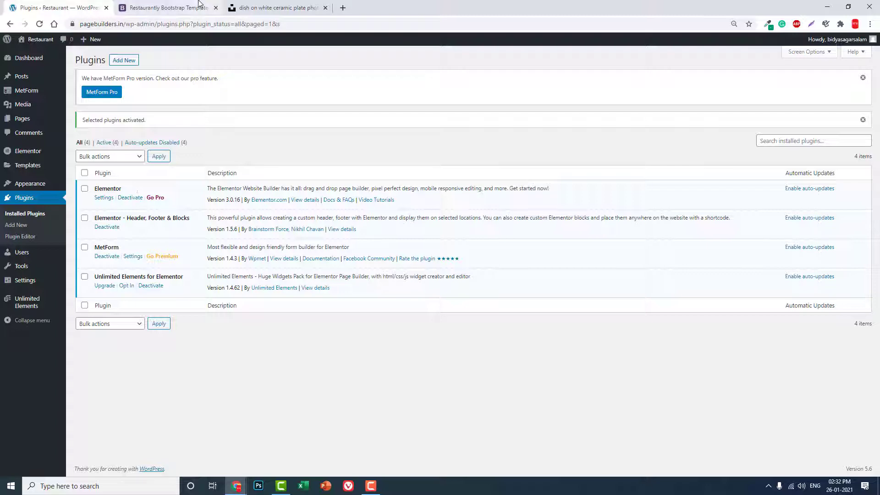
# Scroll the Restaurantly demo through its hero, About, Why Choose Us and Menu sections
pyautogui.click(167, 7)
pyautogui.scroll(5, 741, 137)
pyautogui.scroll(10, 740, 138)
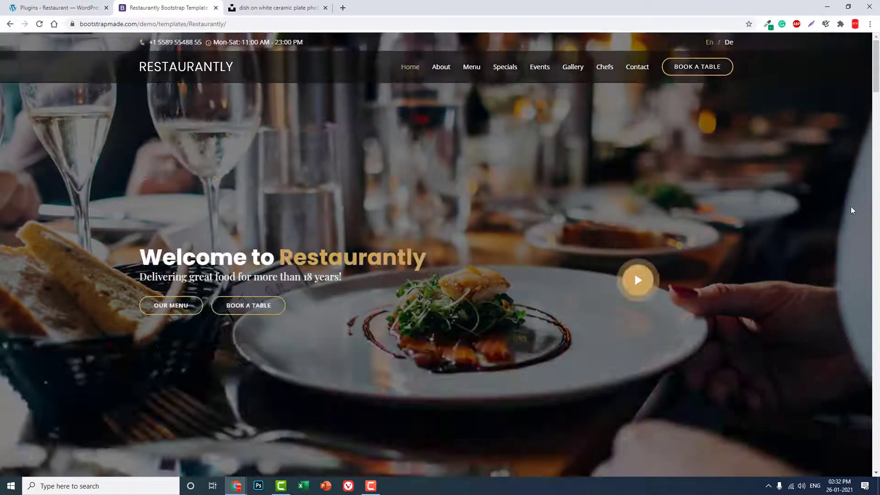
pyautogui.scroll(-2, 2, 183)
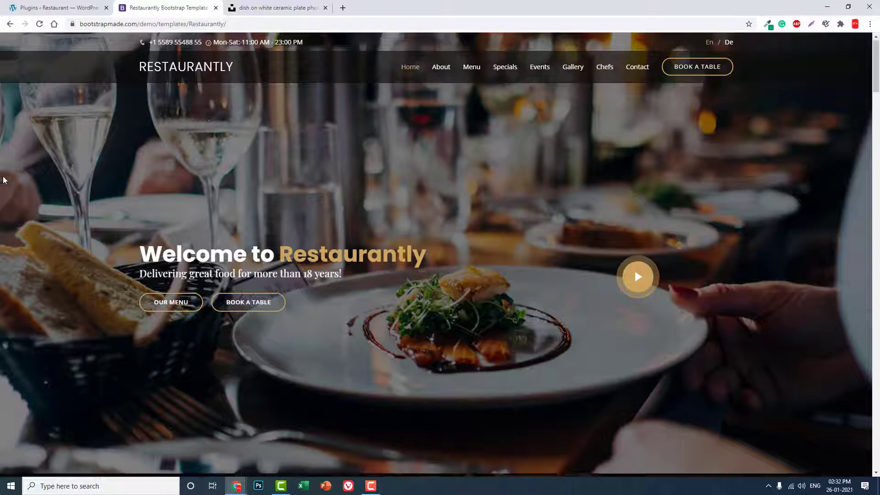
pyautogui.scroll(2, 2, 182)
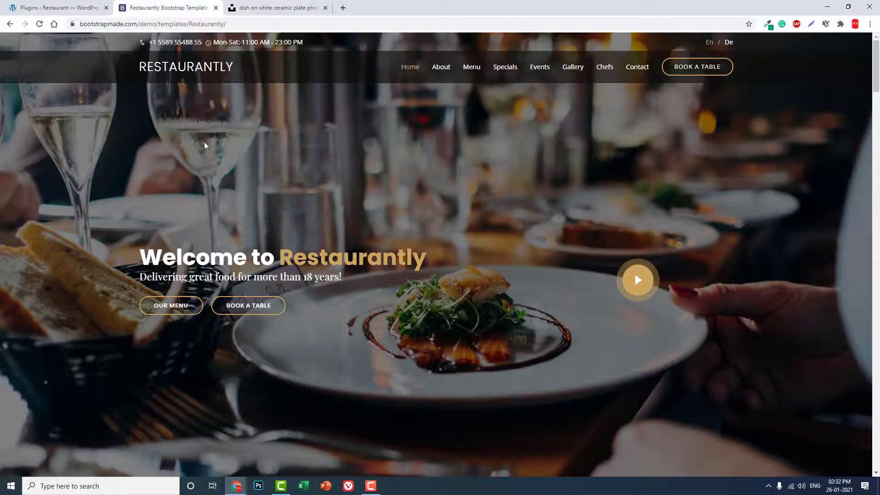
pyautogui.scroll(-10, 205, 146)
pyautogui.scroll(10, 204, 146)
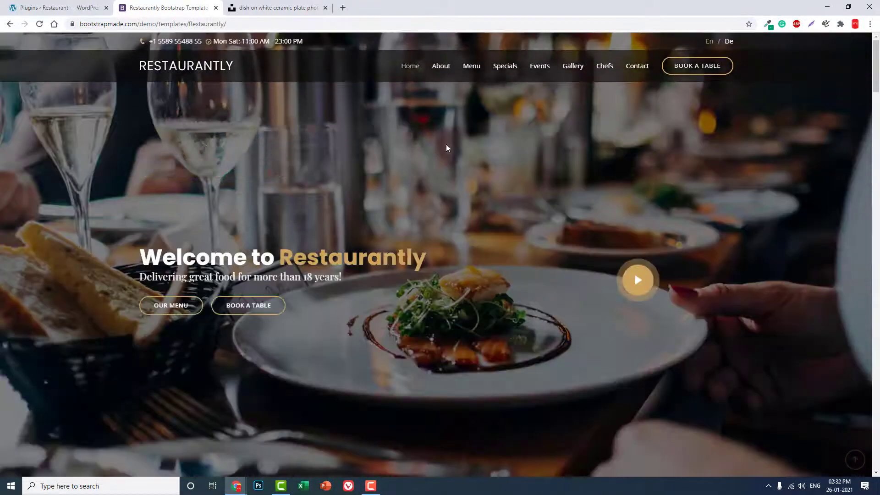
pyautogui.scroll(-12, 467, 142)
pyautogui.scroll(-6, 486, 132)
pyautogui.scroll(7, 485, 132)
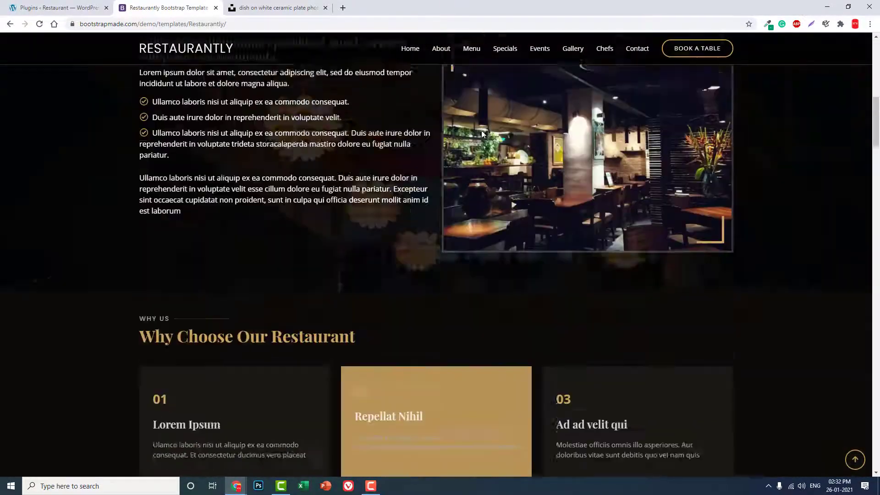
pyautogui.scroll(7, 342, 121)
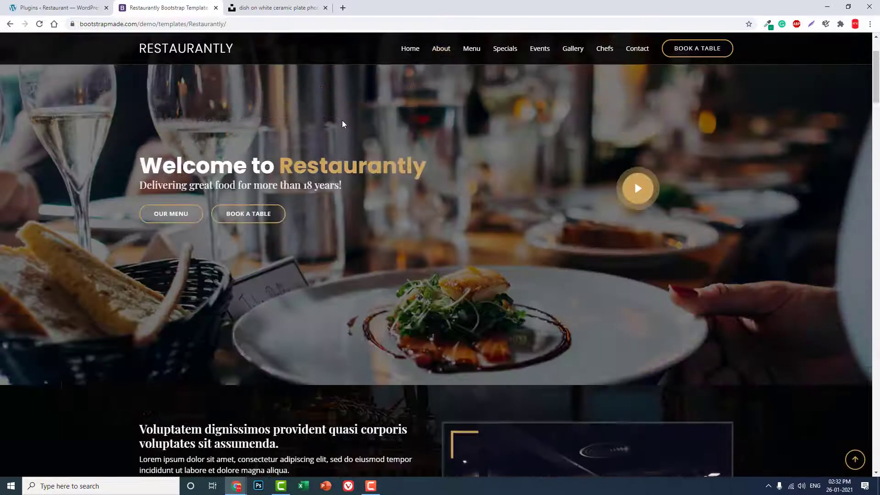
pyautogui.scroll(-1, 326, 190)
pyautogui.scroll(-10, 326, 191)
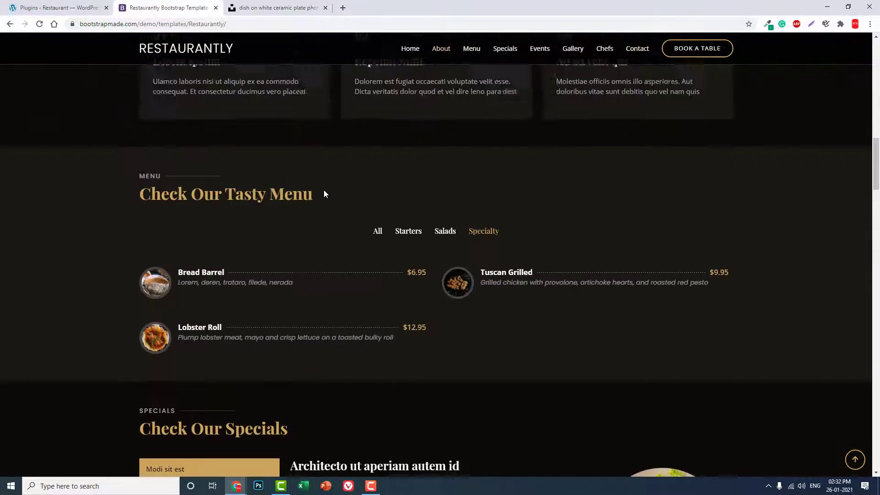